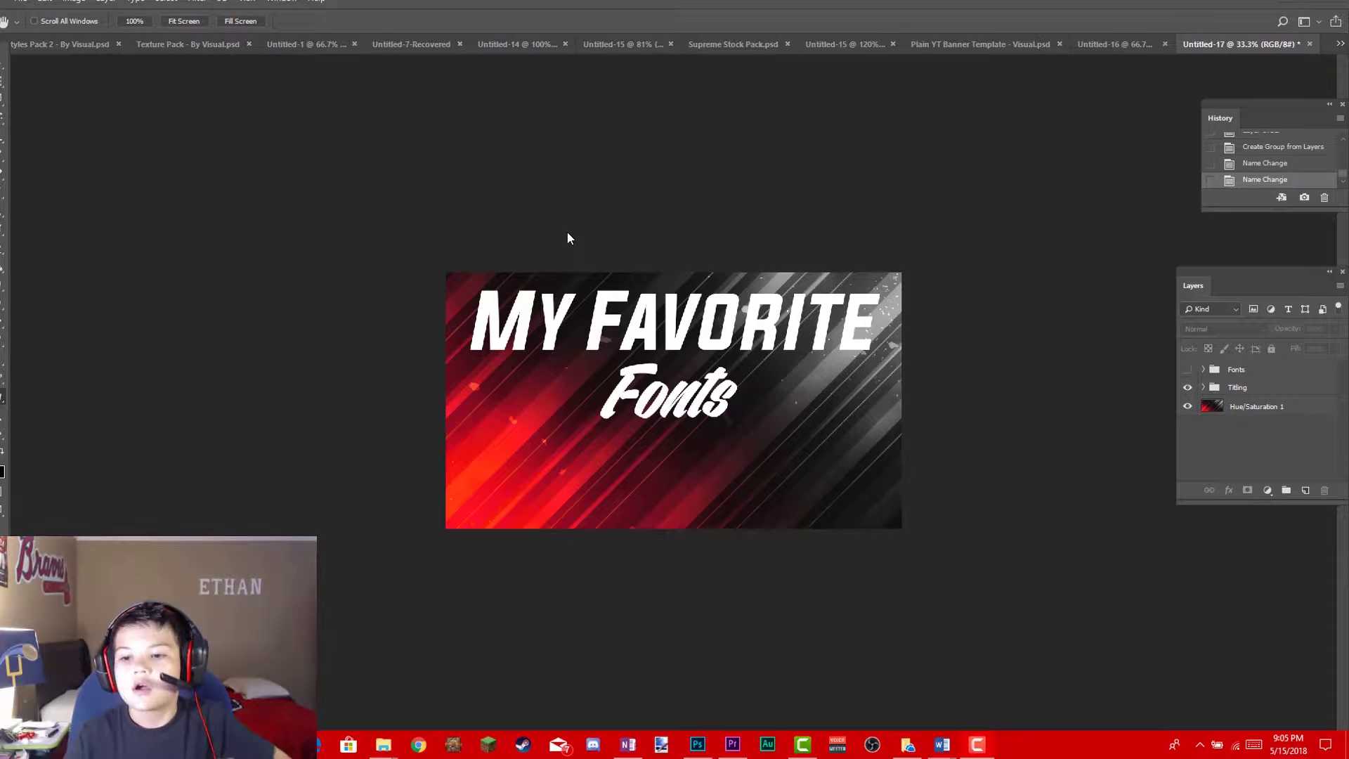
Hide the Titling group, and show and expand the Fonts group.
click(1188, 387)
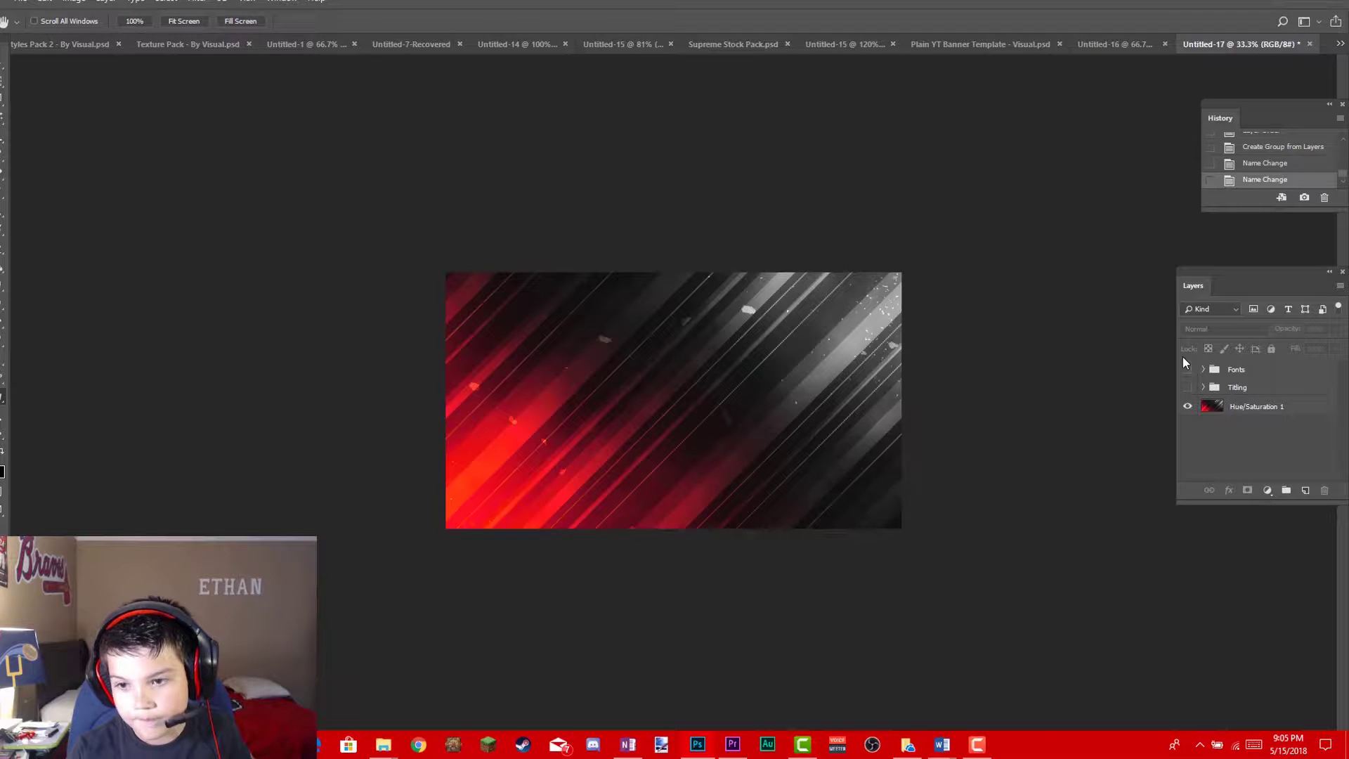
click(1187, 369)
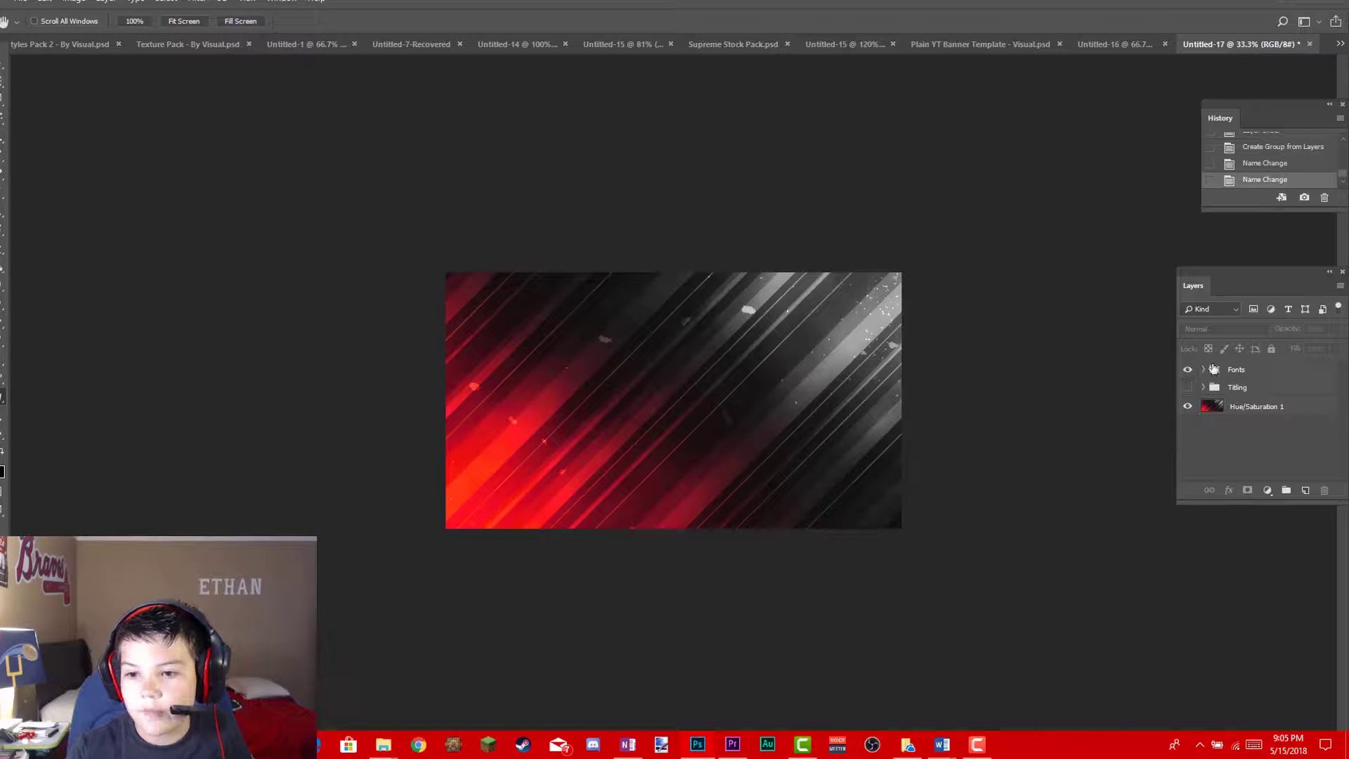
click(1202, 369)
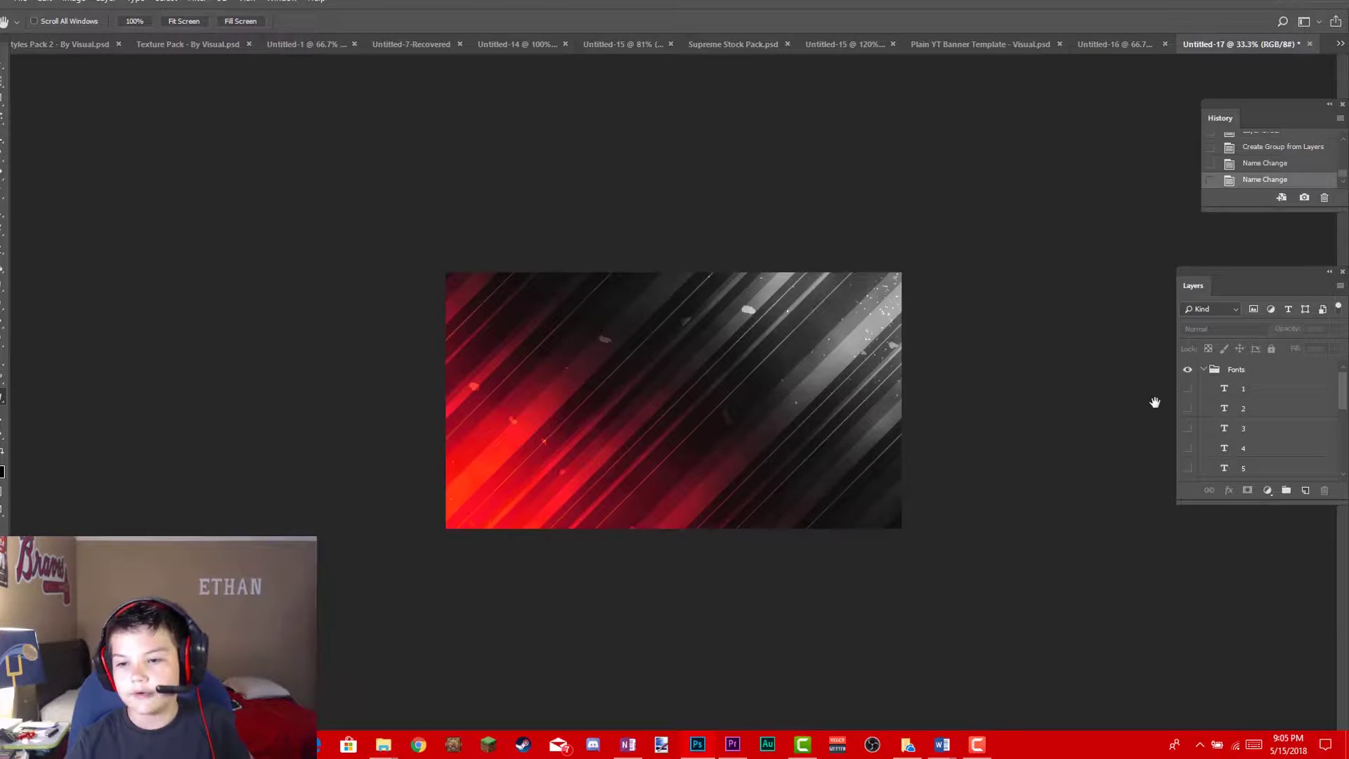
Preview the Star Jedi font sample on text layer 13 and hide it again.
scroll(1205, 414, down, 4)
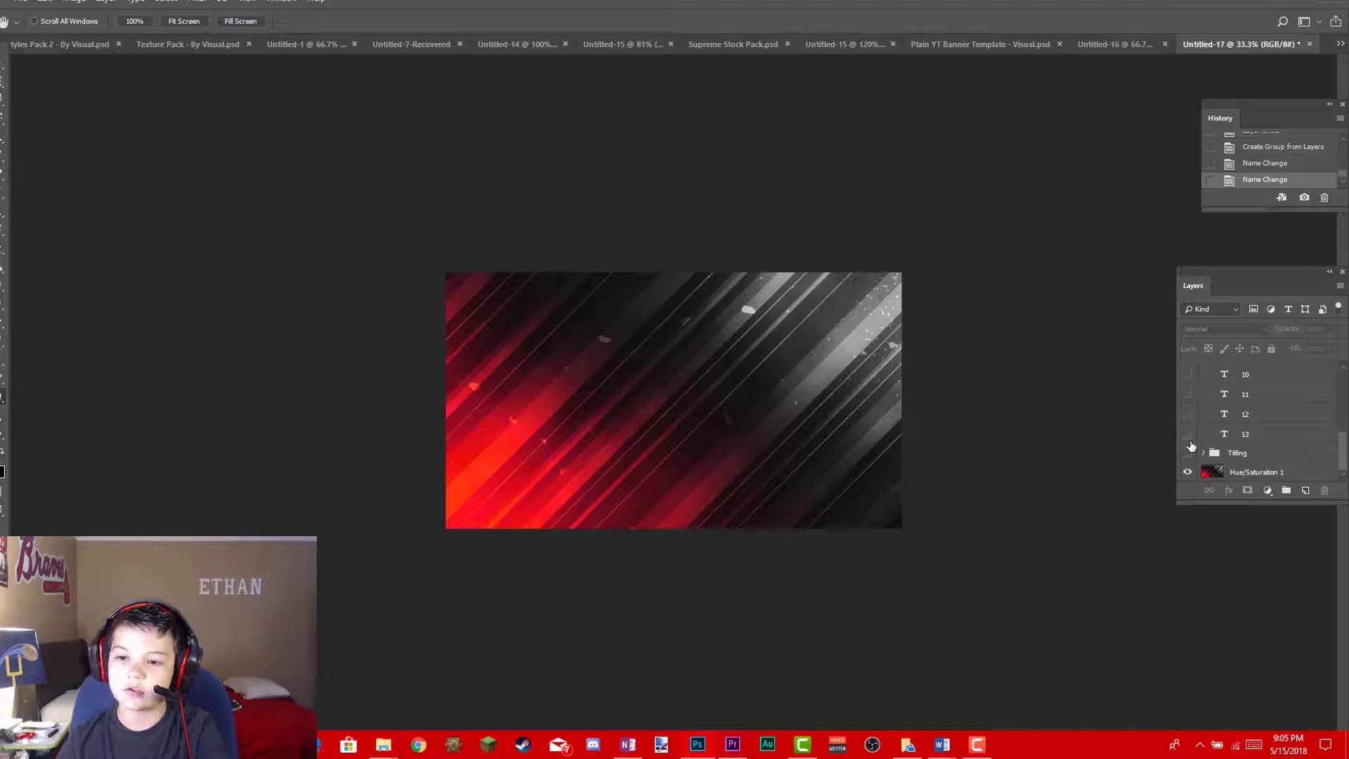
click(1188, 435)
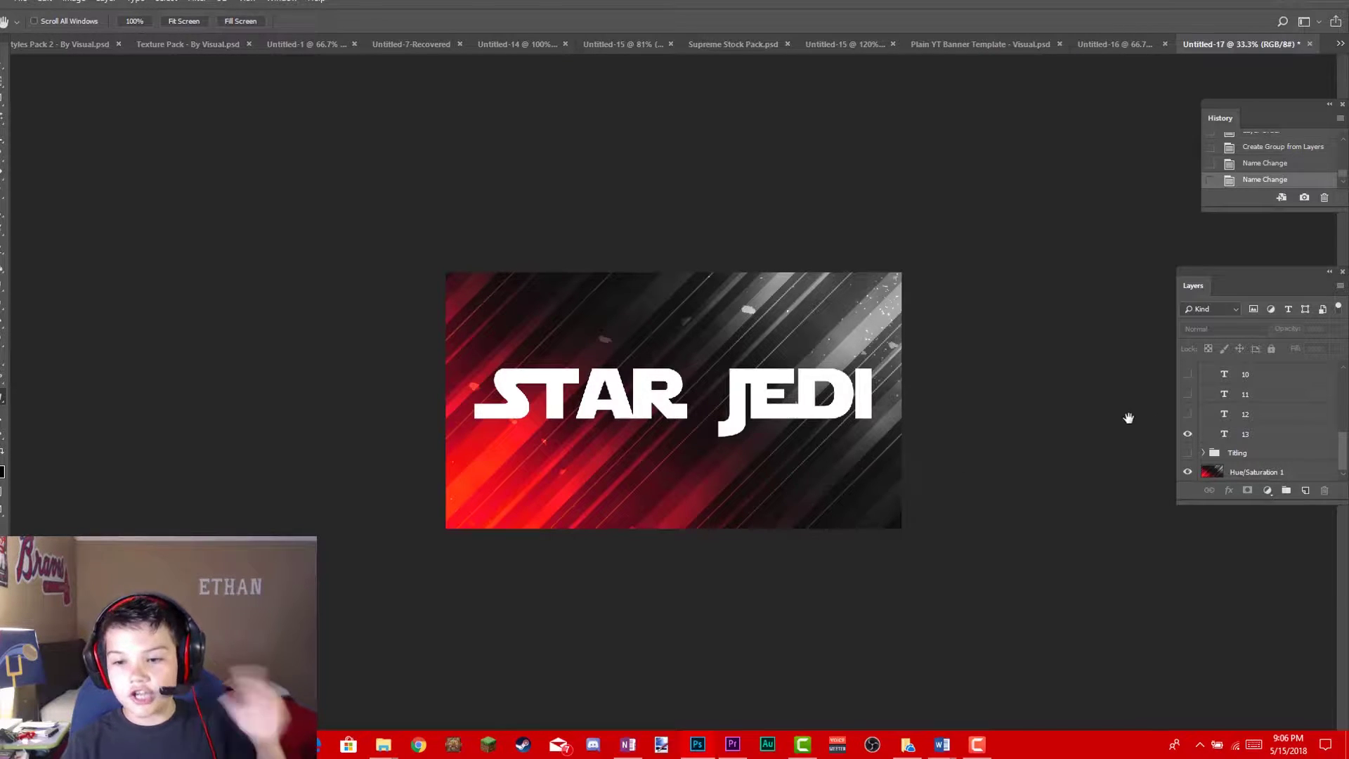
click(1188, 440)
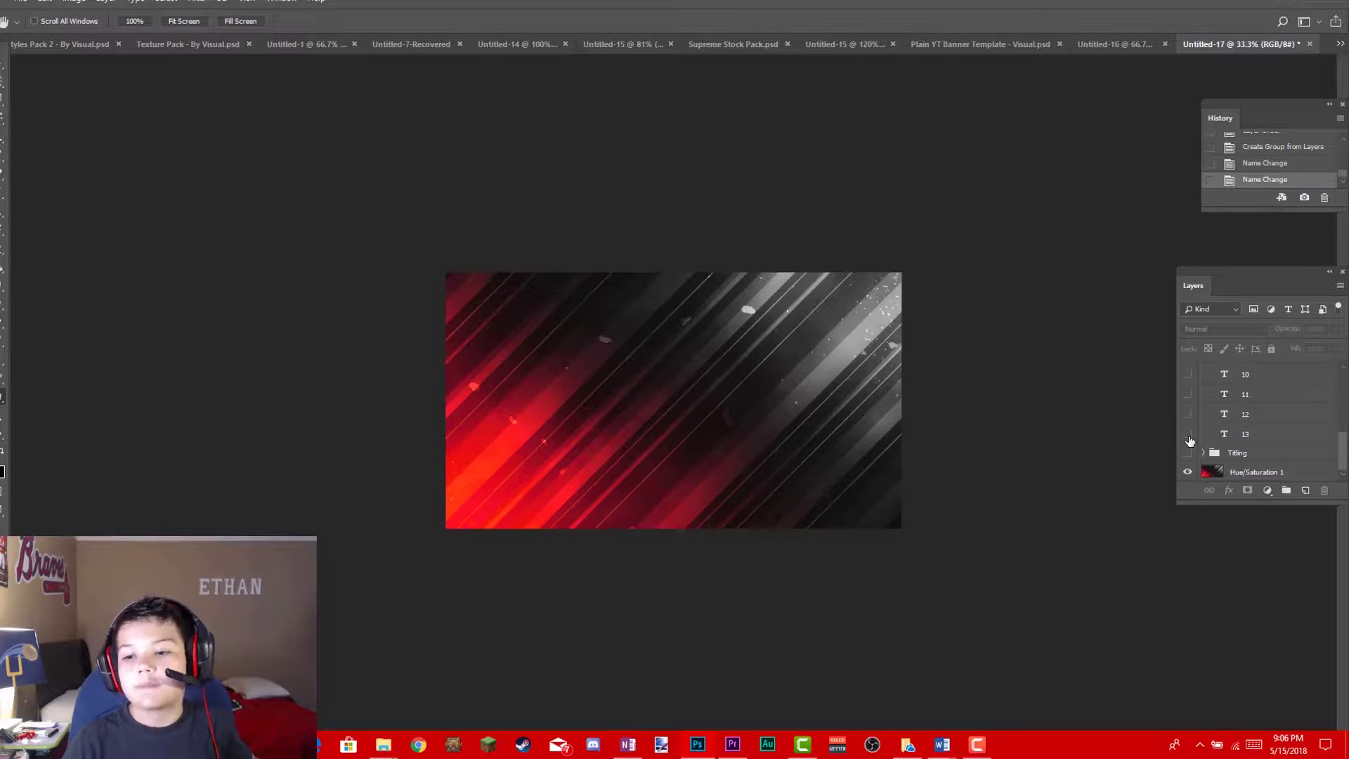
Preview the Brushed Traveler font sample on text layer 12 enlarged to 66.7% and hide it again.
click(1186, 415)
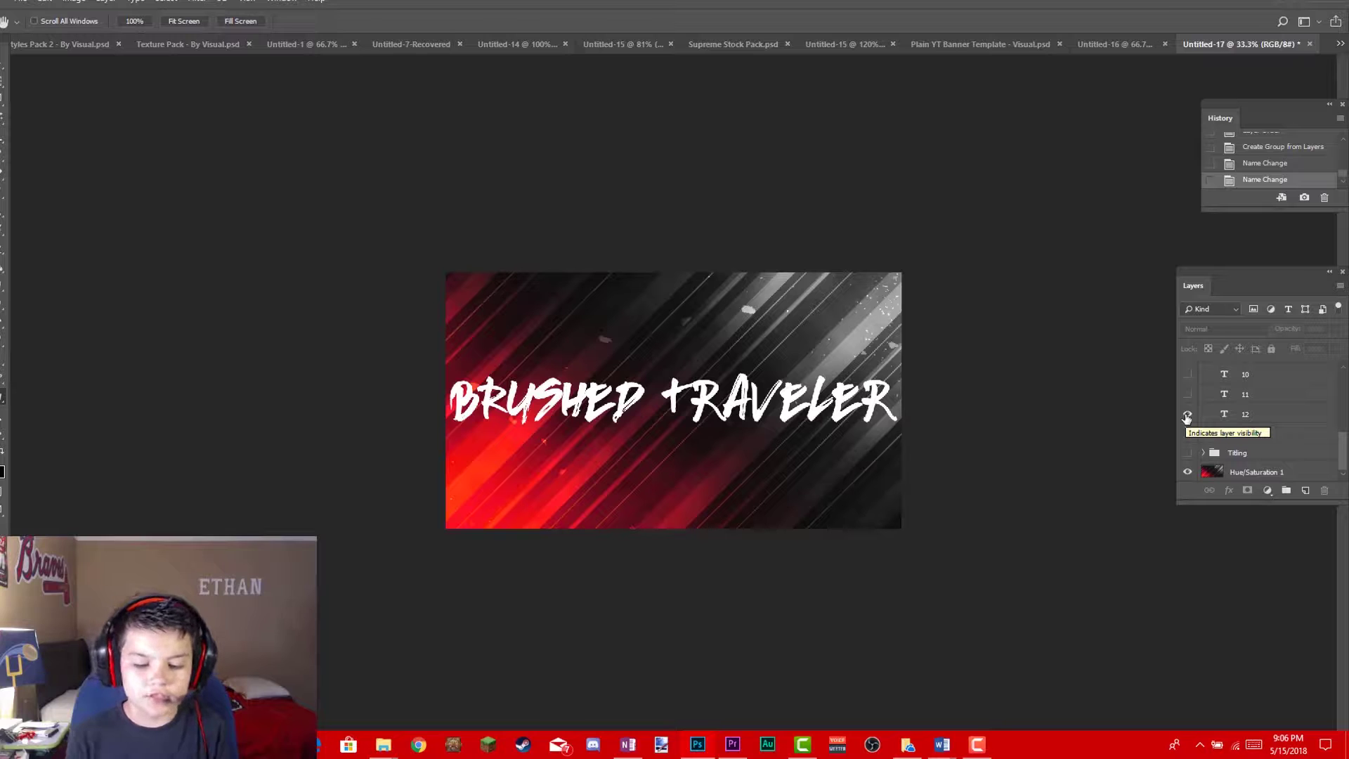
key(ctrl+plus)
key(ctrl+plus)
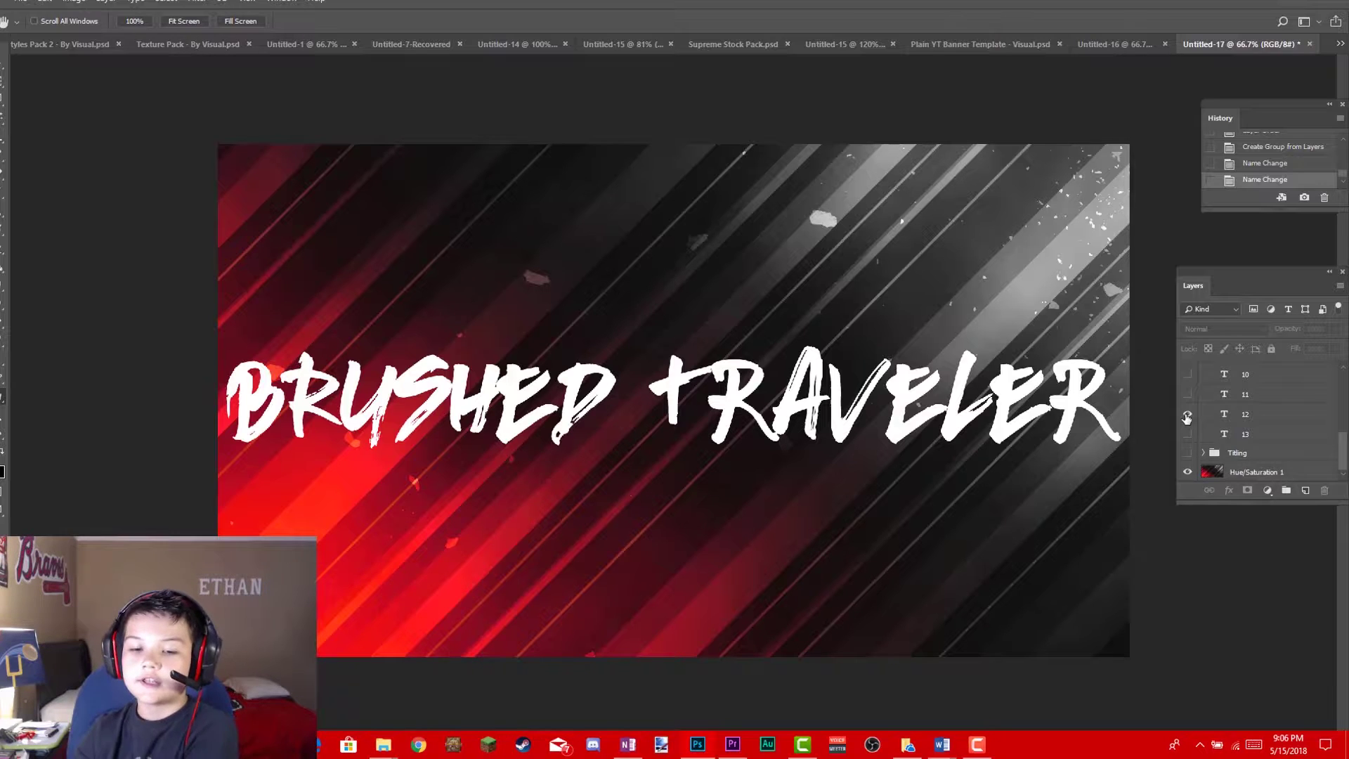
click(1186, 416)
click(1186, 415)
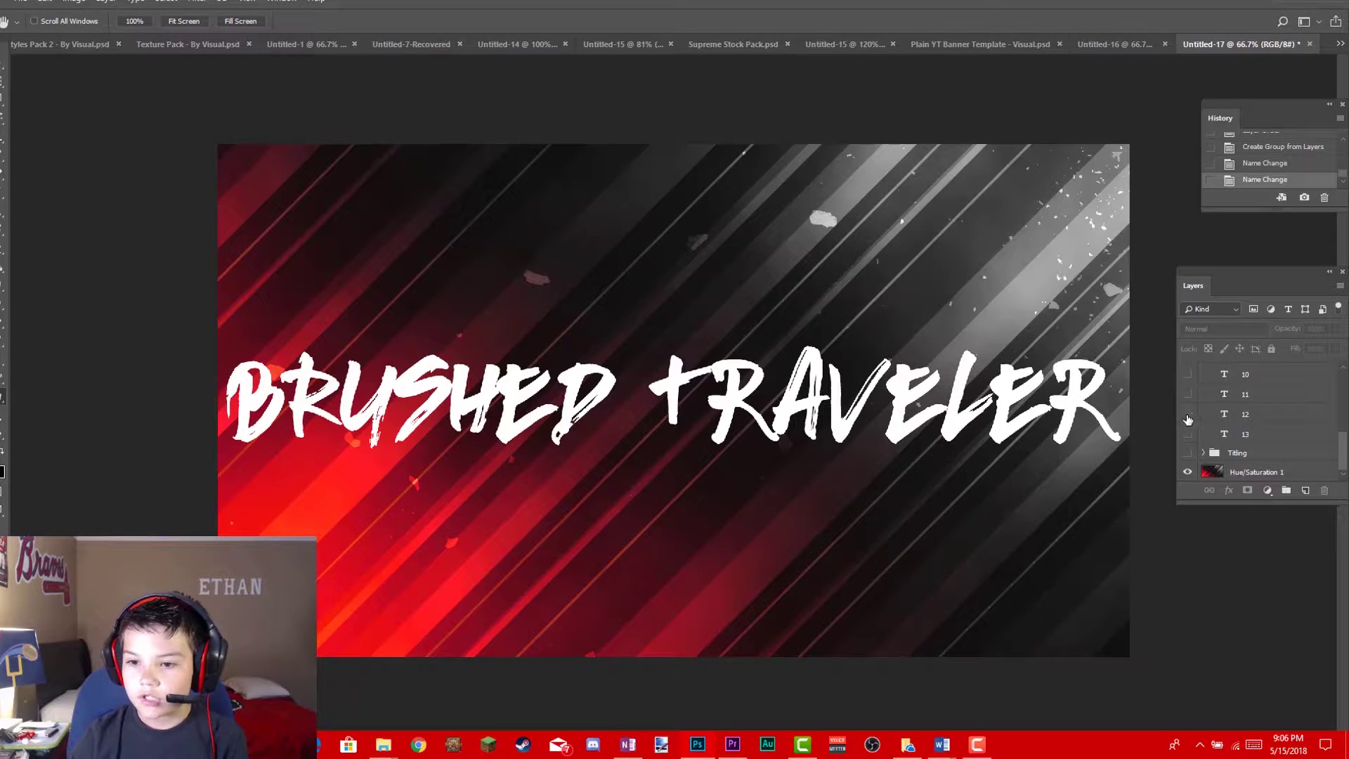
Preview the font samples on text layers 11 and 10 one at a time, hiding each after viewing.
click(1187, 394)
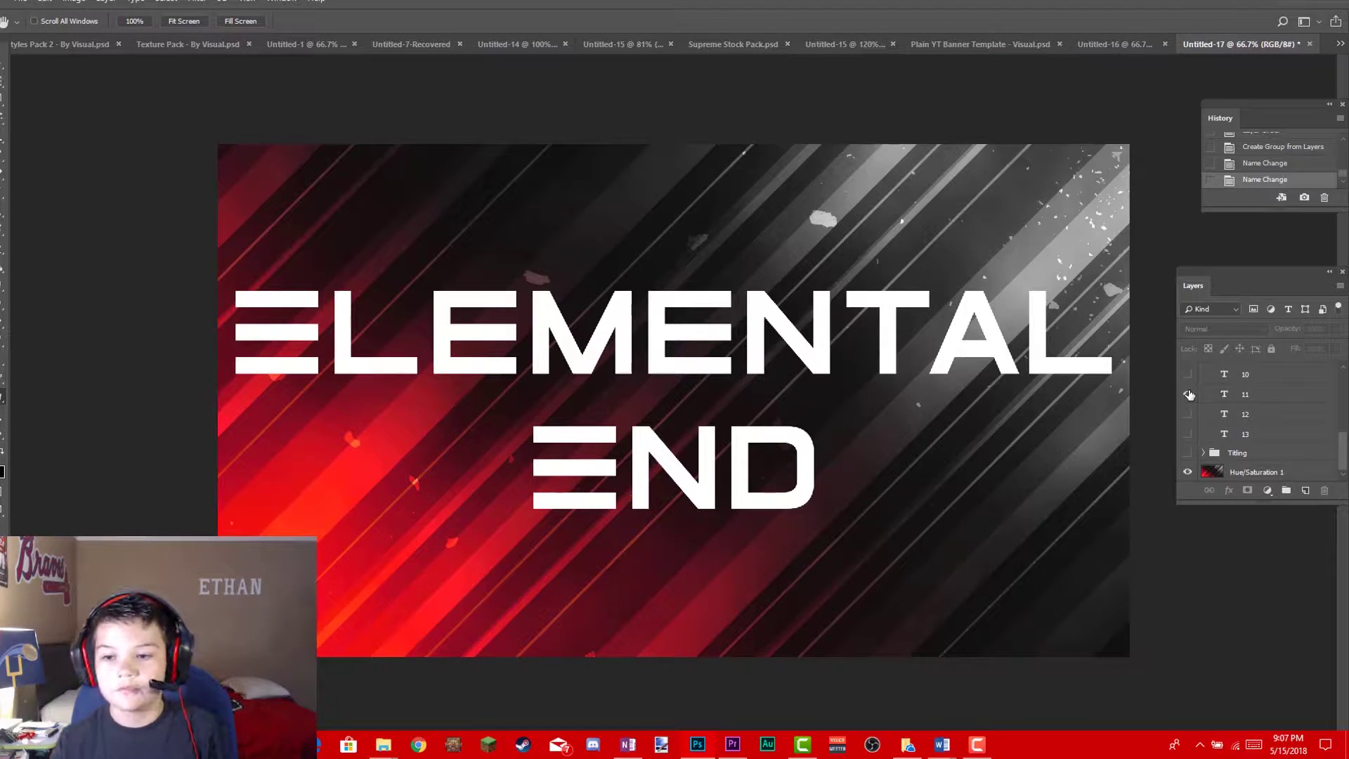
click(1187, 394)
click(1187, 374)
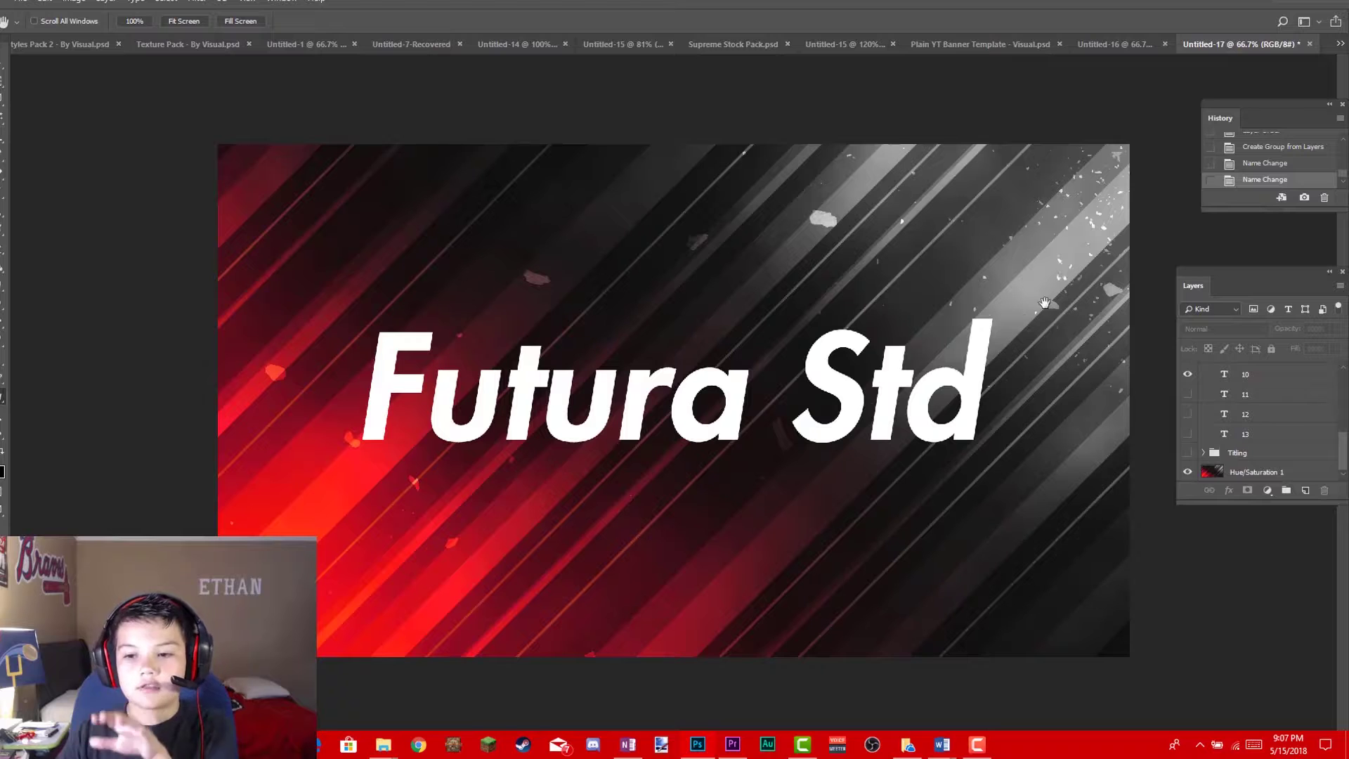
scroll(1187, 397, up, 1)
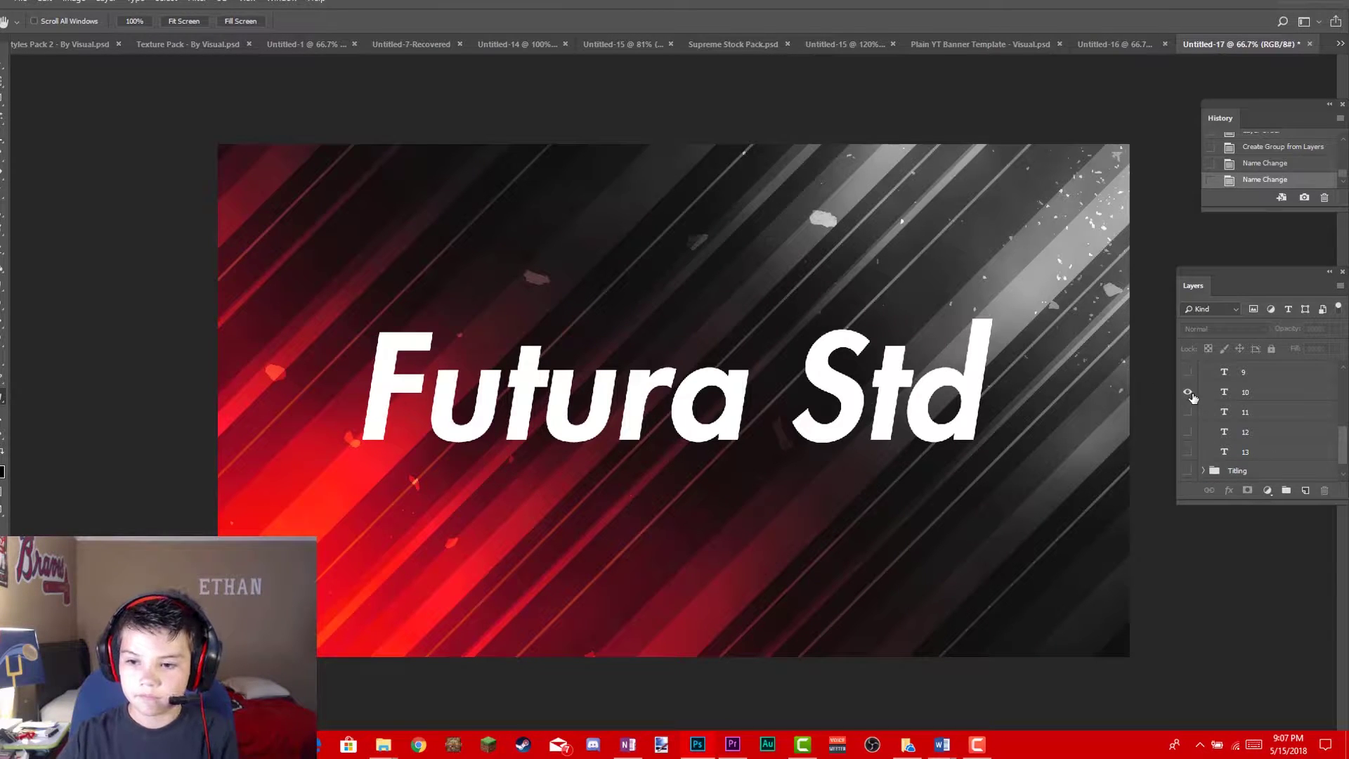
click(1187, 392)
Preview the font samples on text layers 9 and 8 one at a time, hiding each after viewing.
click(1187, 372)
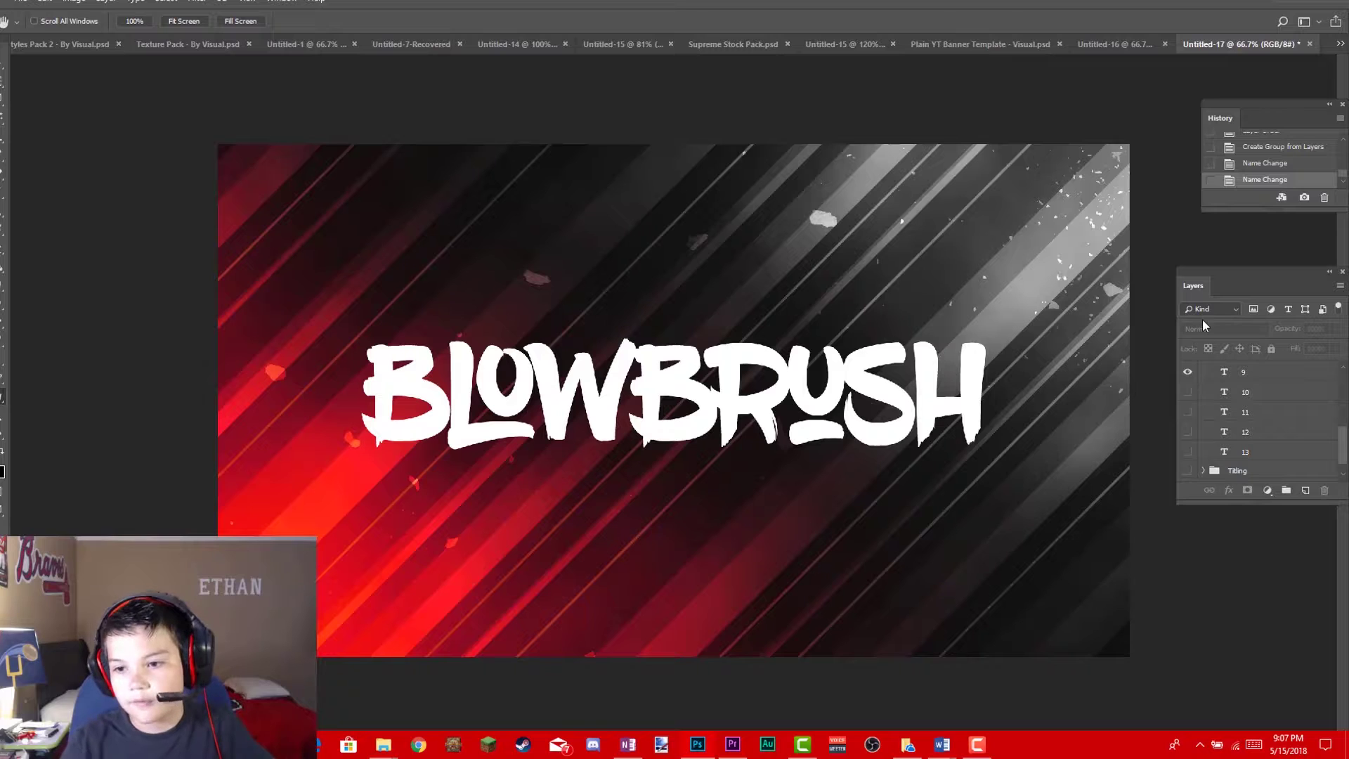
click(1187, 373)
scroll(1194, 385, up, 1)
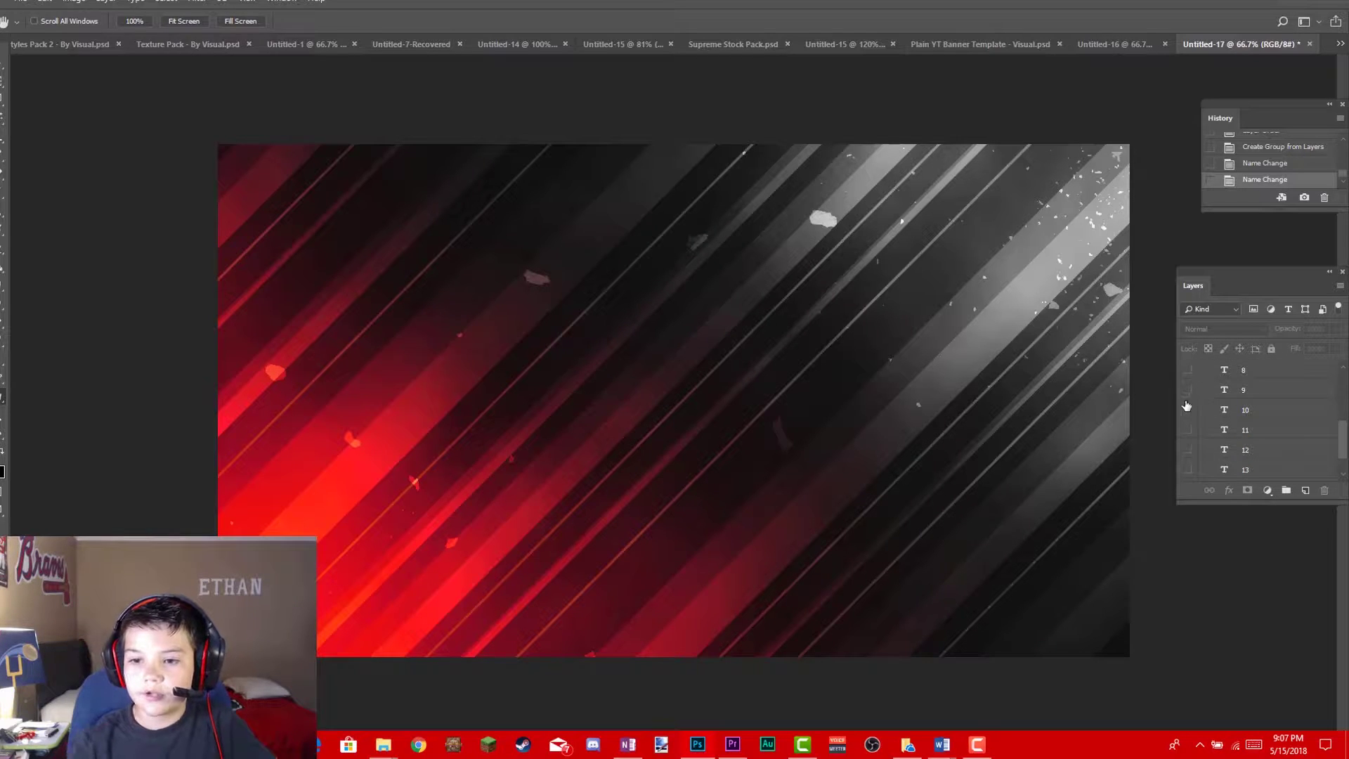
click(1187, 371)
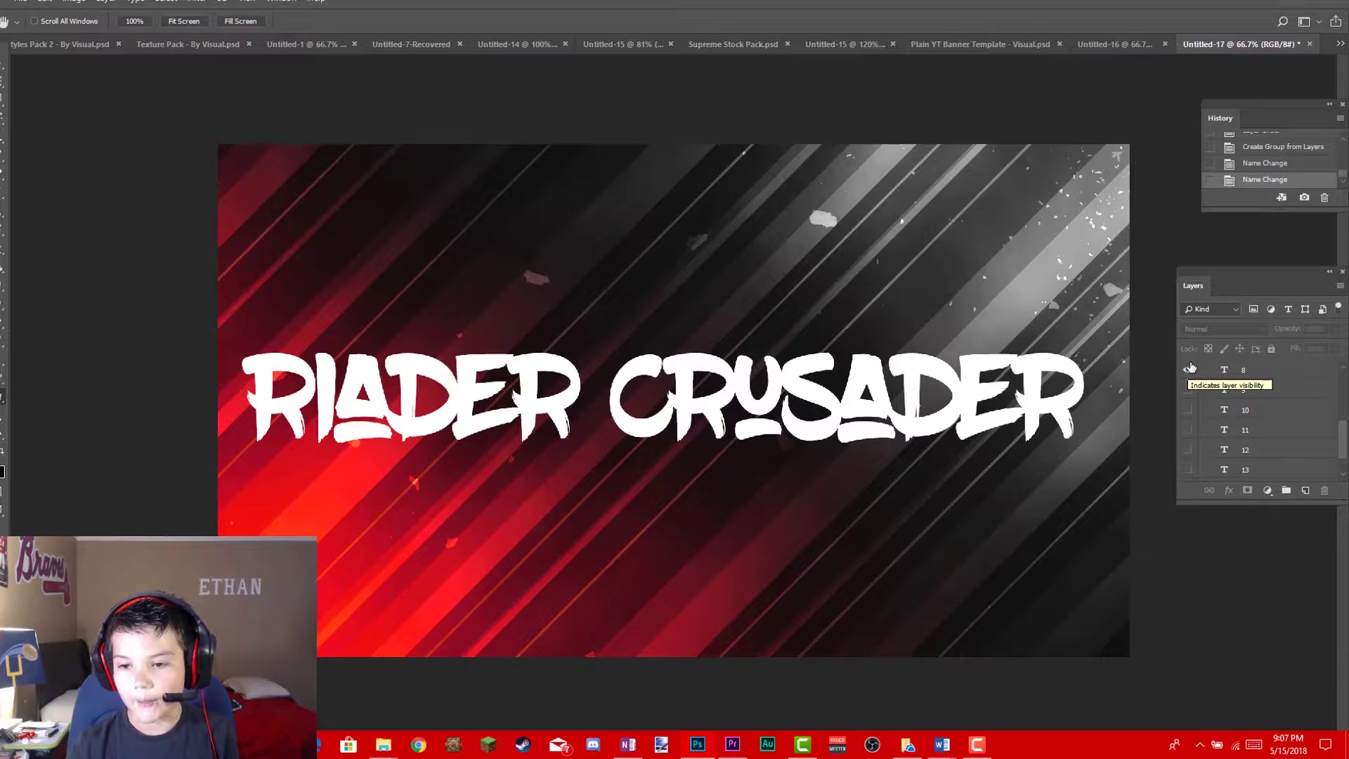
click(1187, 370)
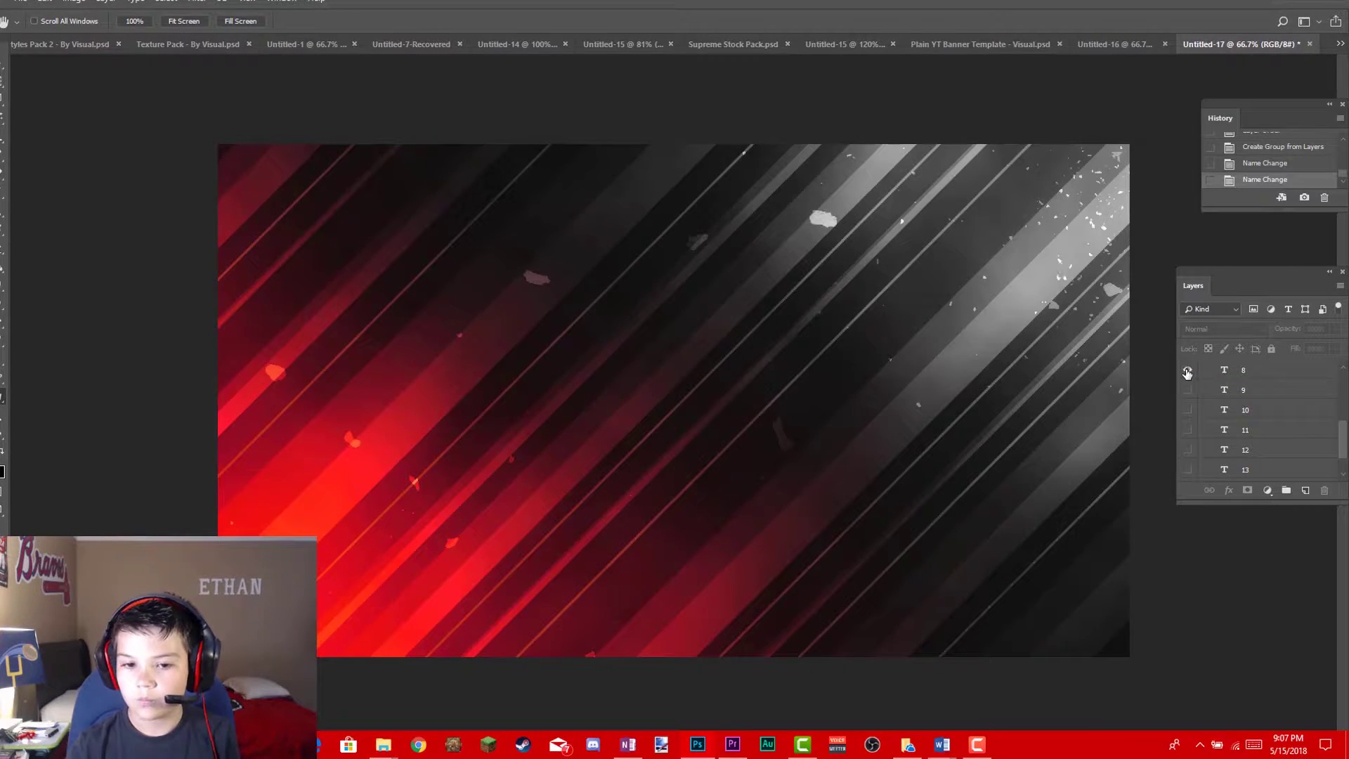
Show text layer 8, open its text for editing and try to apply the Raider Crusader font.
click(1187, 370)
key(t)
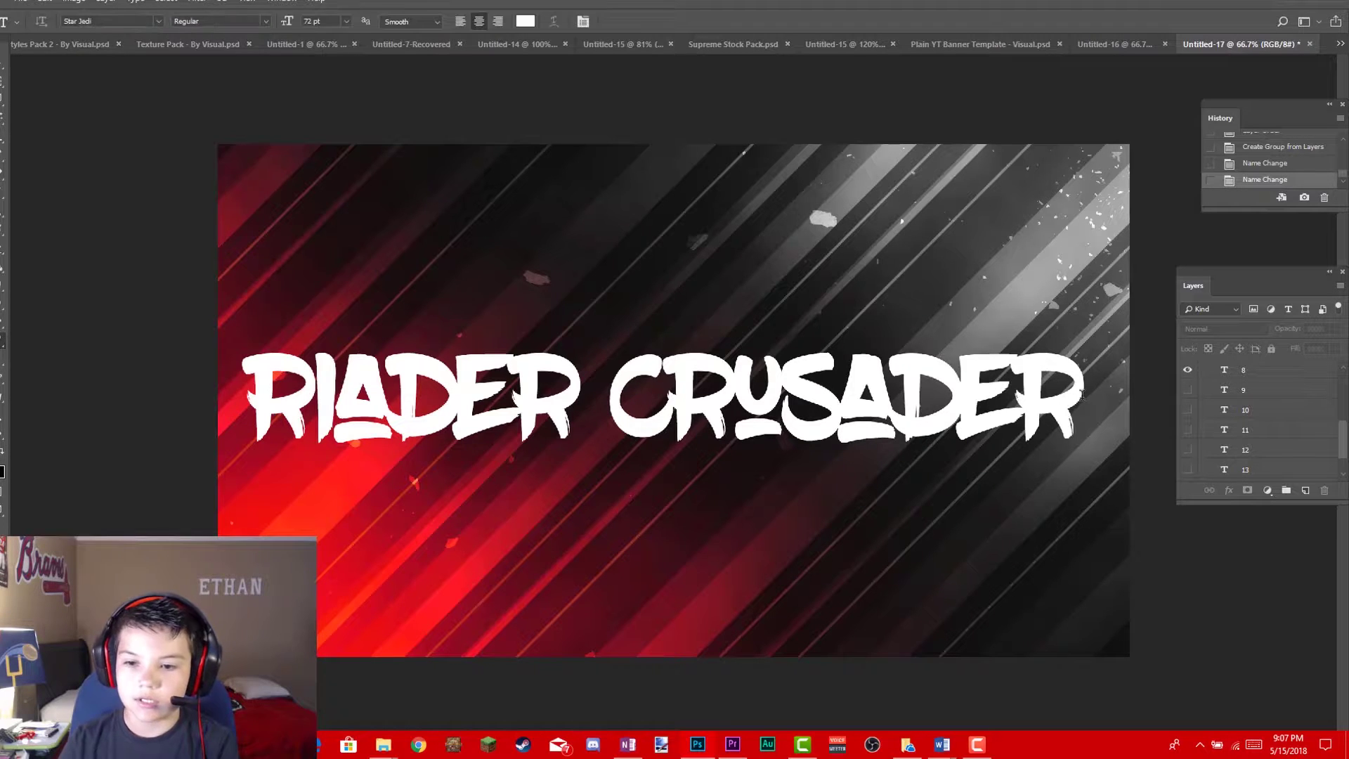
click(1081, 395)
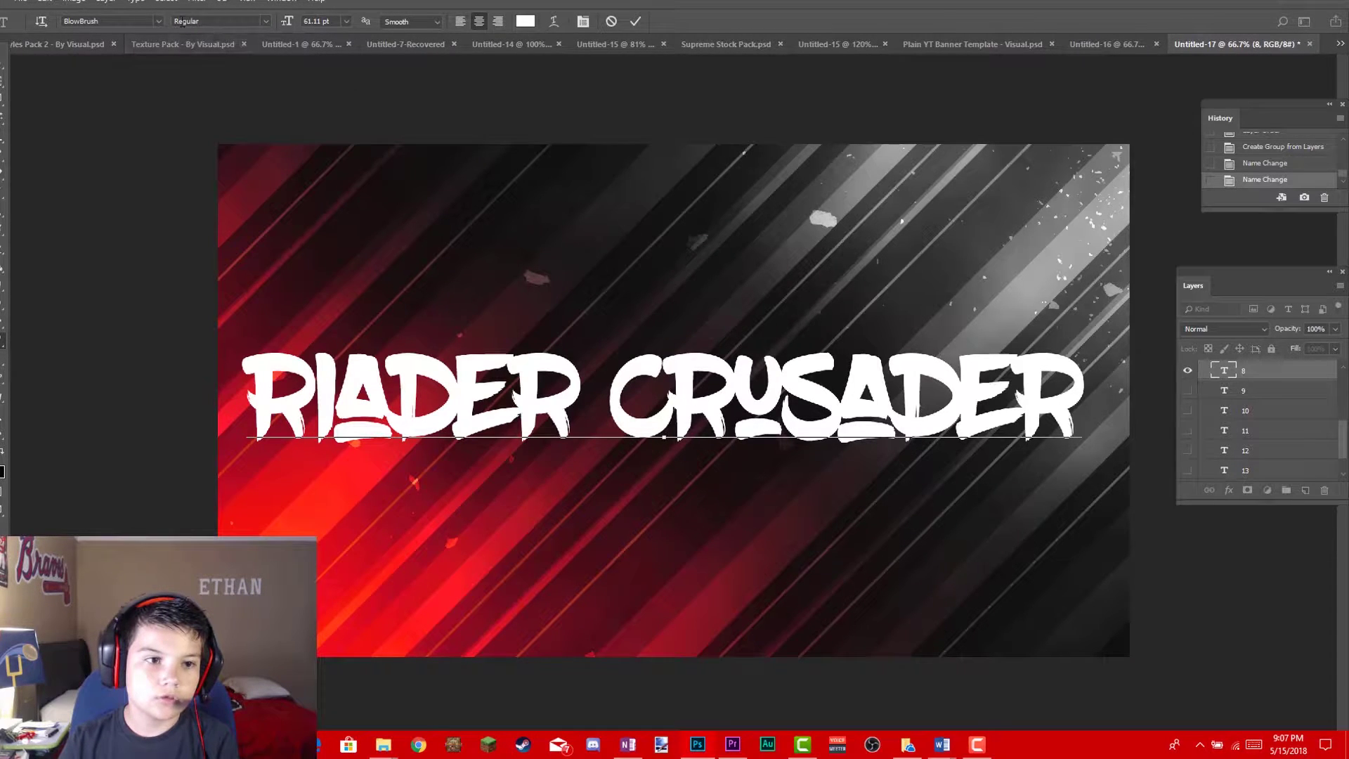
click(159, 21)
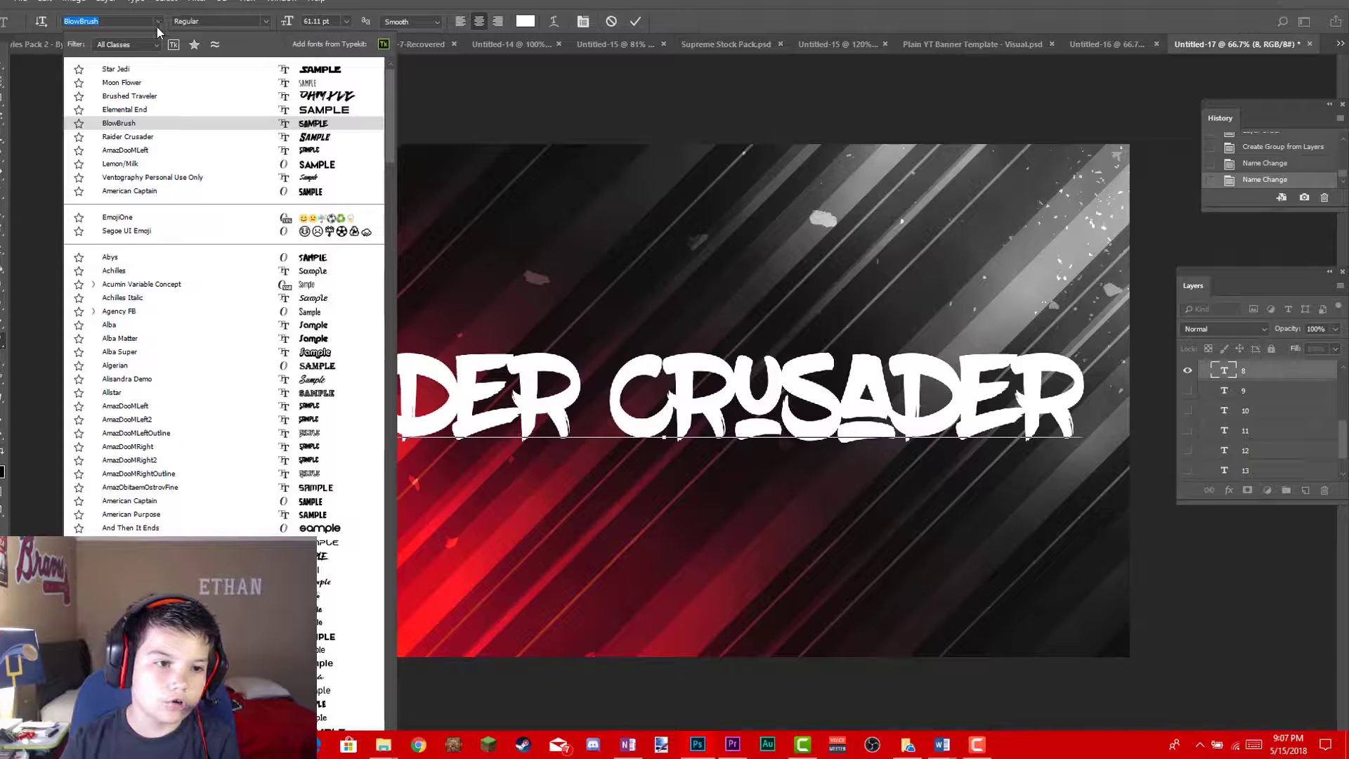
click(175, 136)
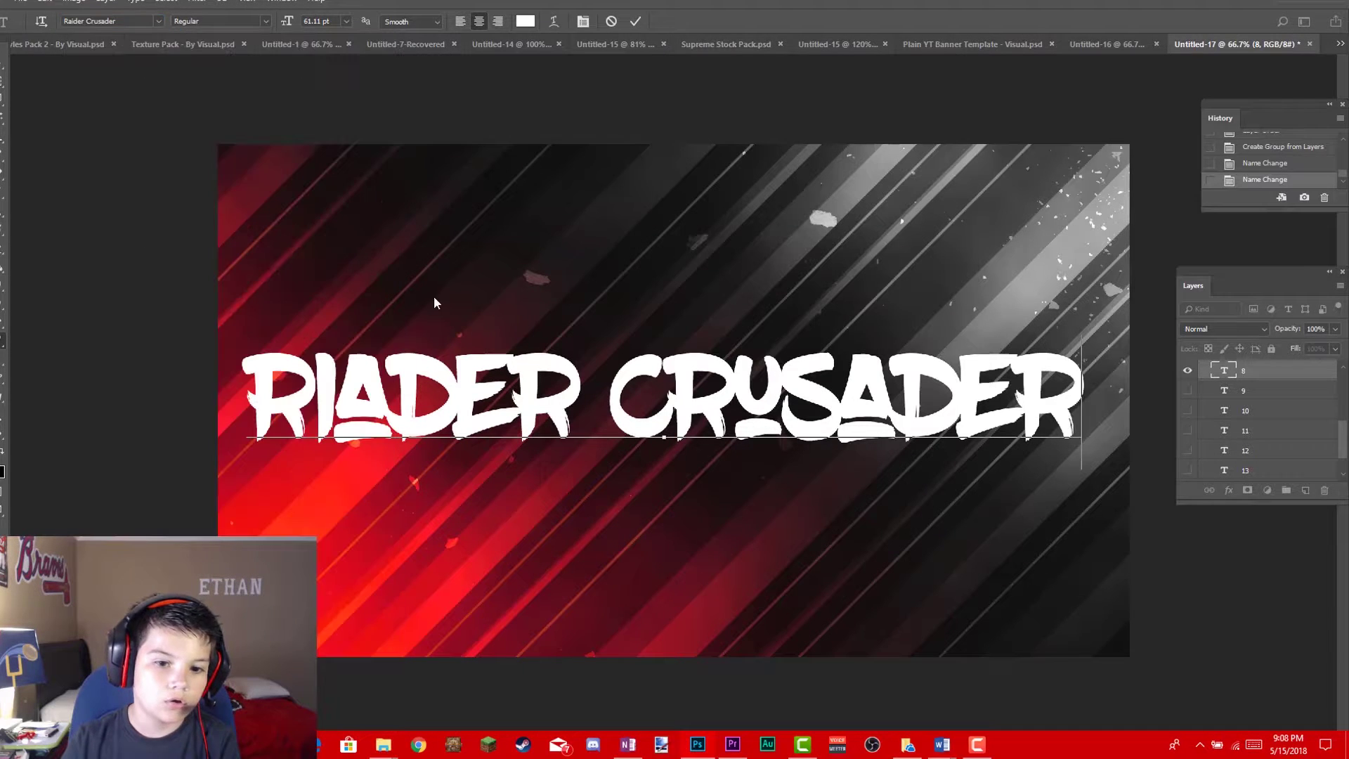
Delete all of the misspelled "Riader Crusader" text on layer 8.
click(1037, 465)
key(BackSpace)
key(BackSpace)
key(BackSpace)
key(BackSpace)
key(BackSpace)
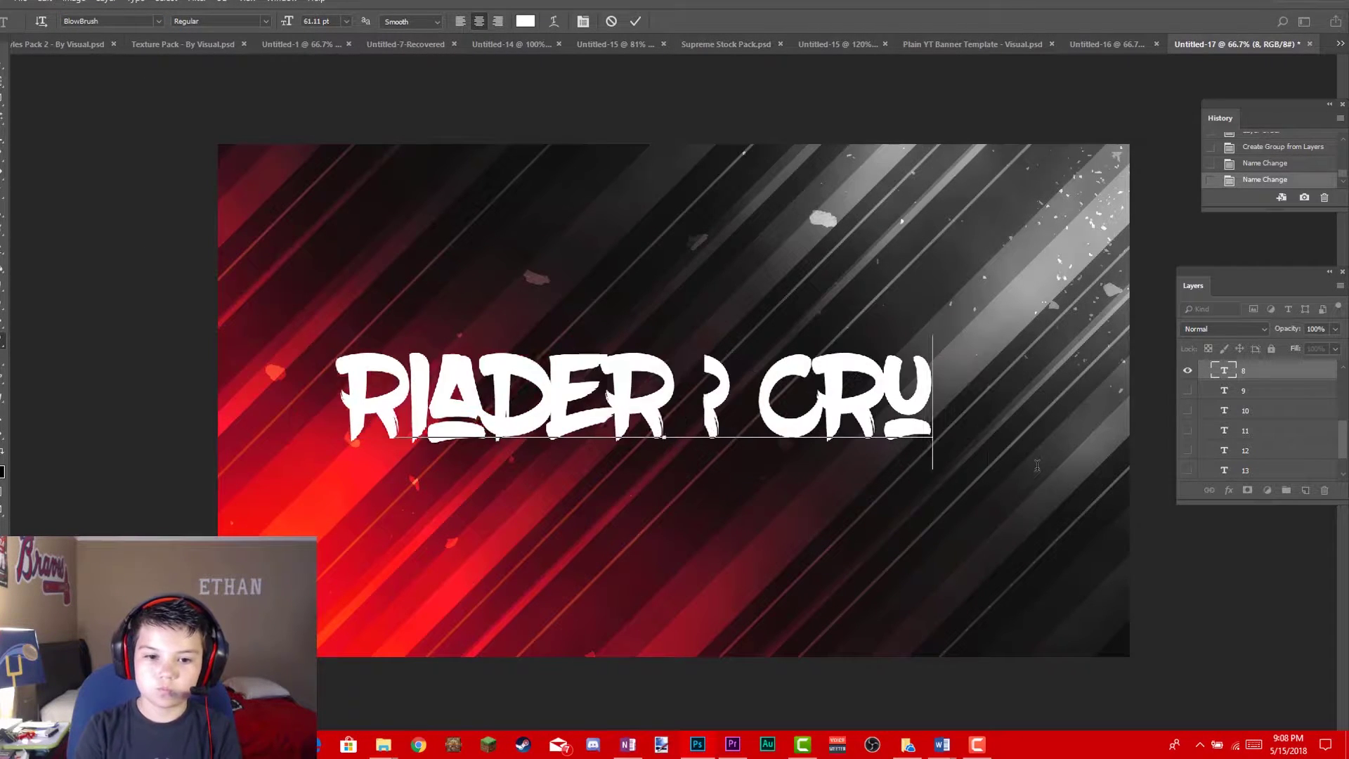
key(BackSpace)
key(BackSpace)
key(BackSpace)
key(BackSpace)
key(BackSpace)
key(BackSpace)
key(BackSpace)
key(BackSpace)
key(BackSpace)
key(BackSpace)
key(BackSpace)
key(BackSpace)
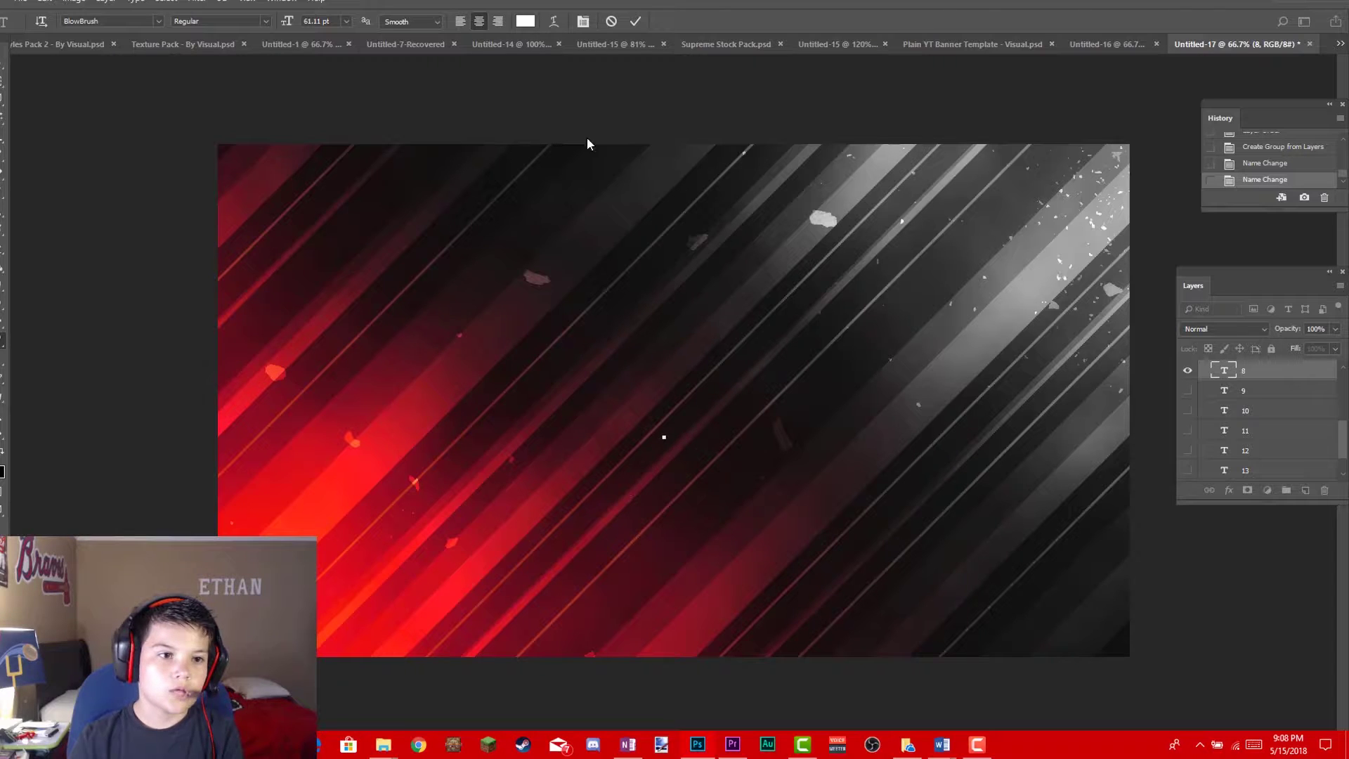
Set the font to Raider Crusader and enter "Raider Crusader" as the new text of layer 8.
click(158, 22)
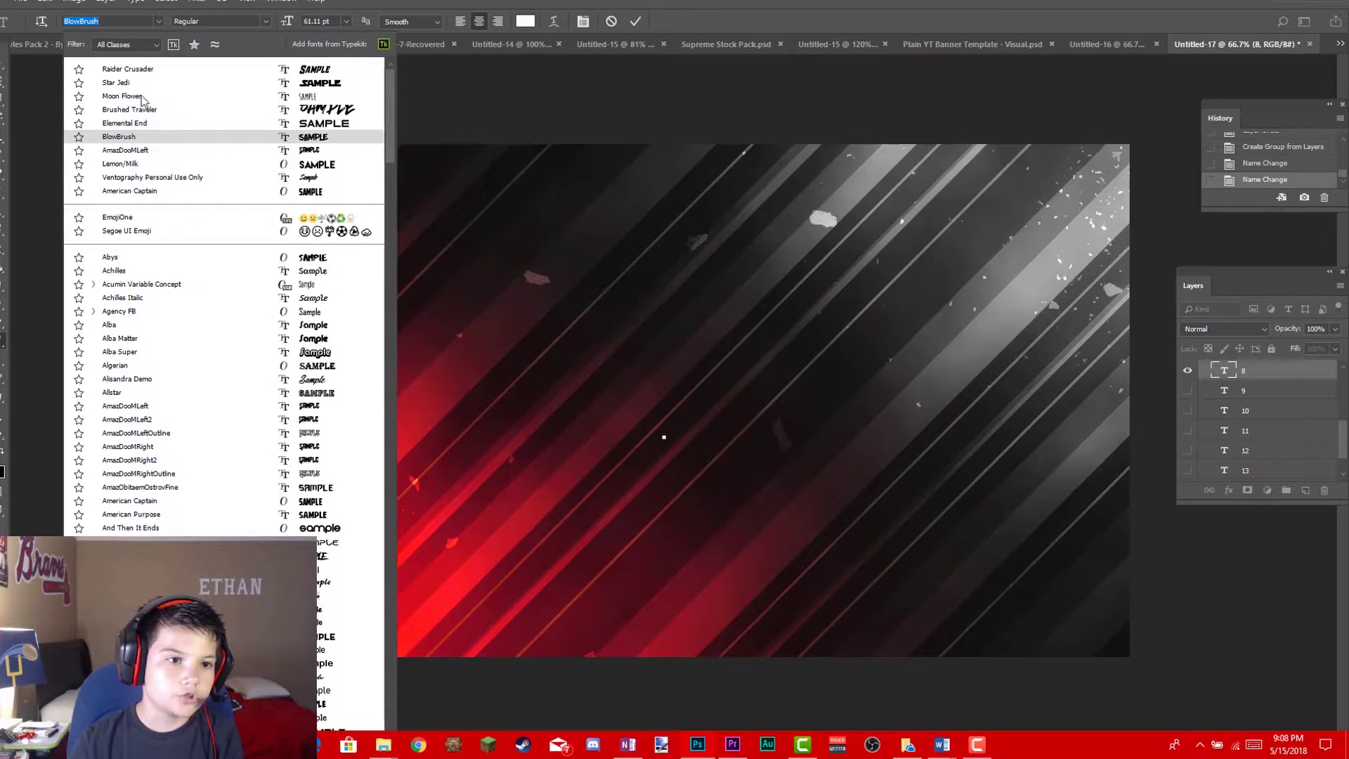
click(174, 71)
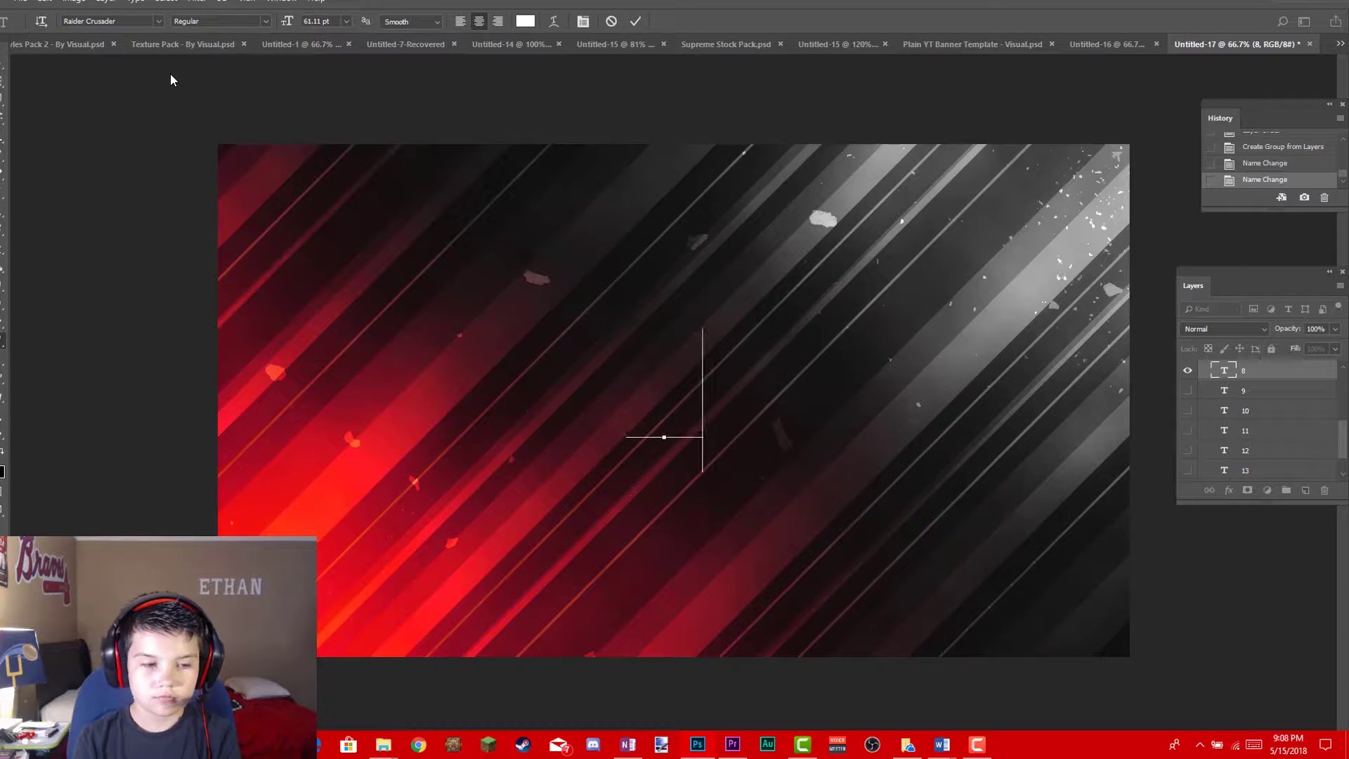
text(RAI)
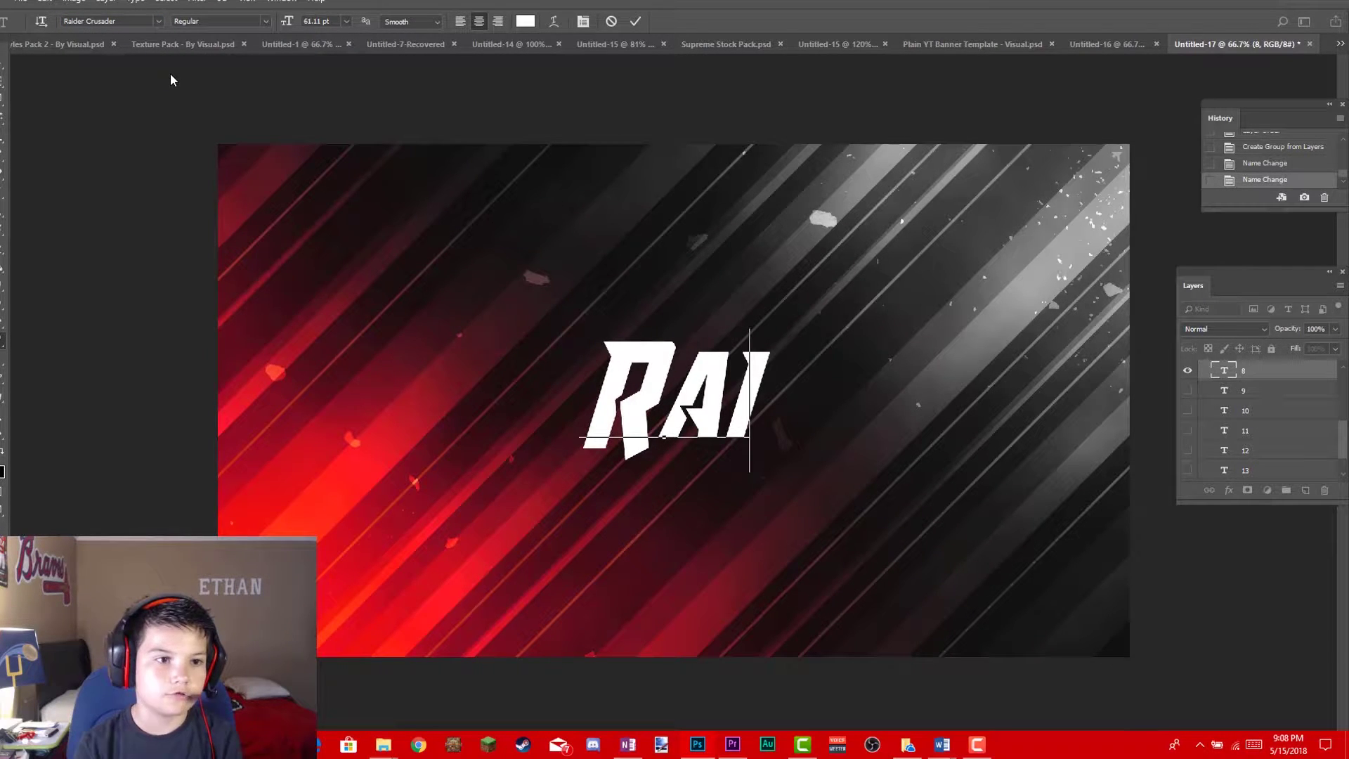
text(DER)
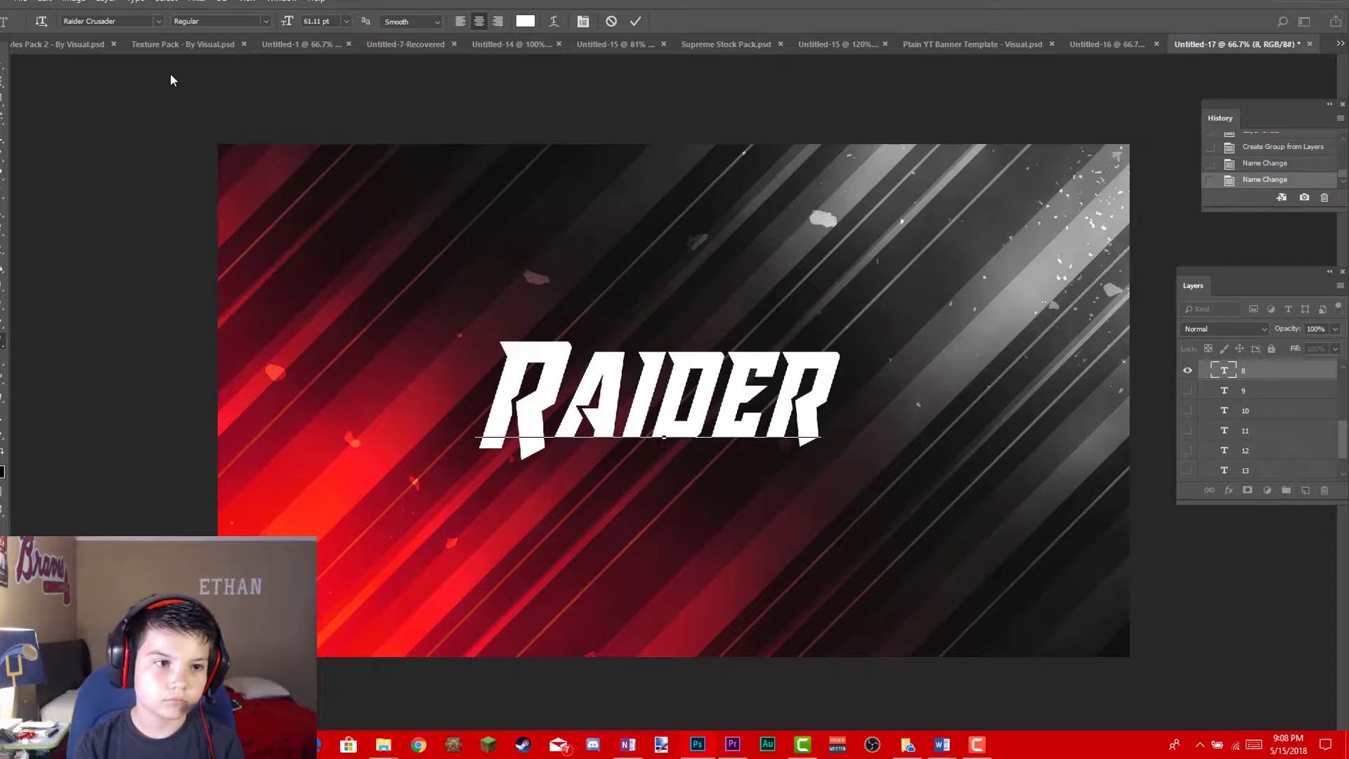
text( Crus)
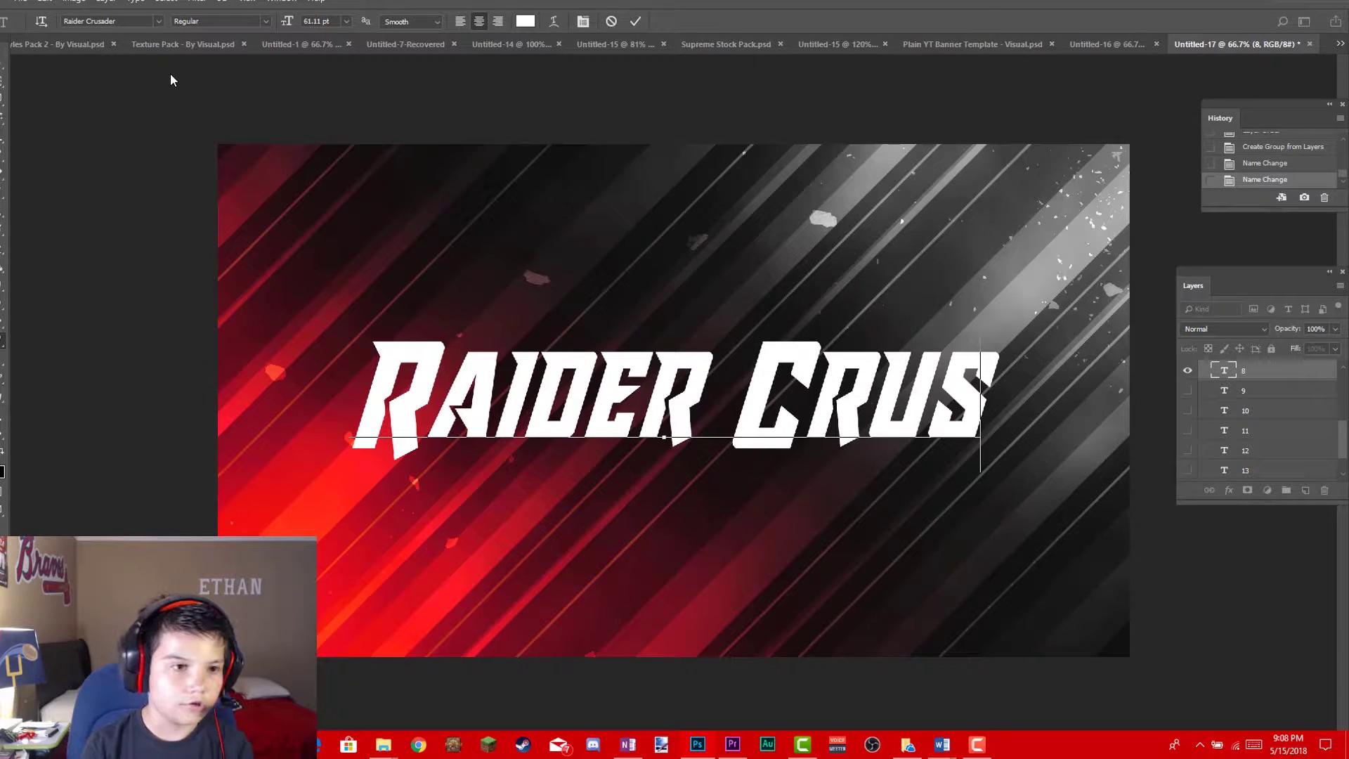
text(ader)
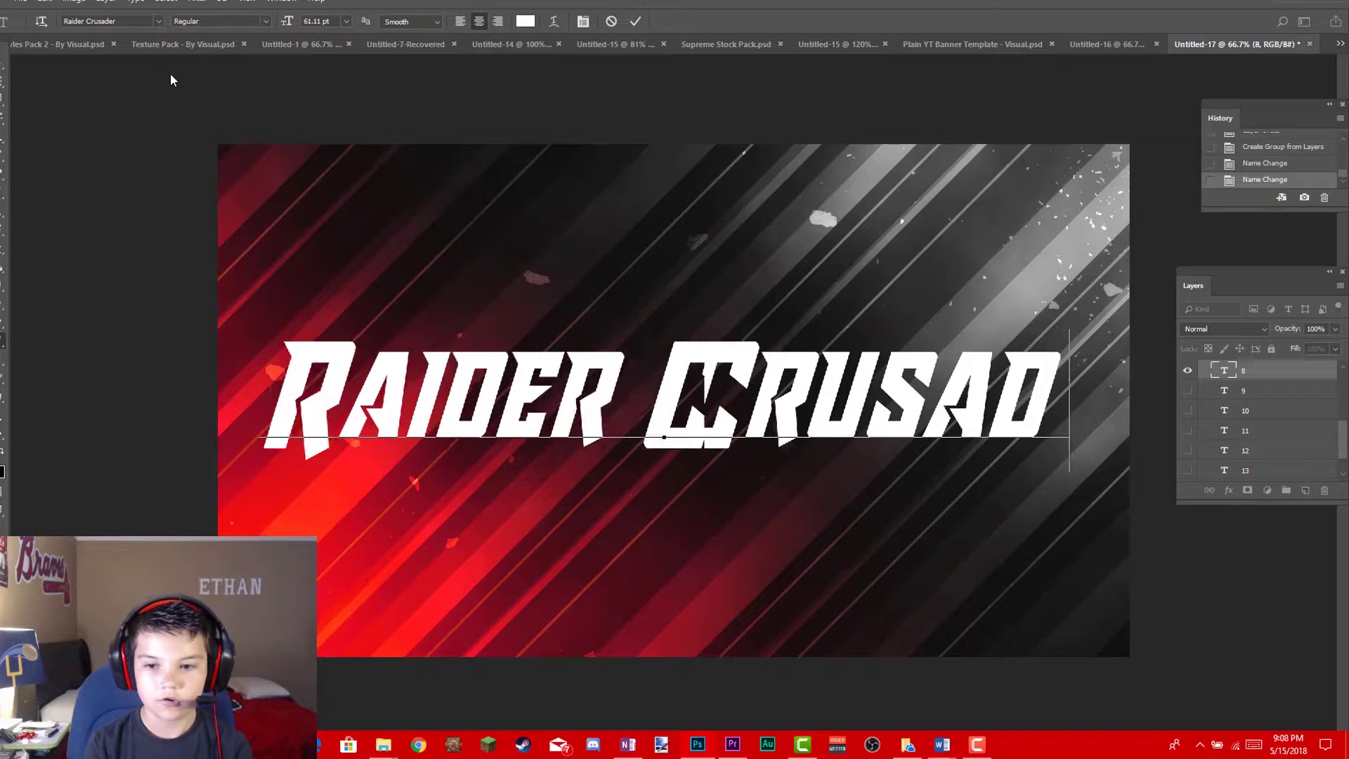
click(635, 21)
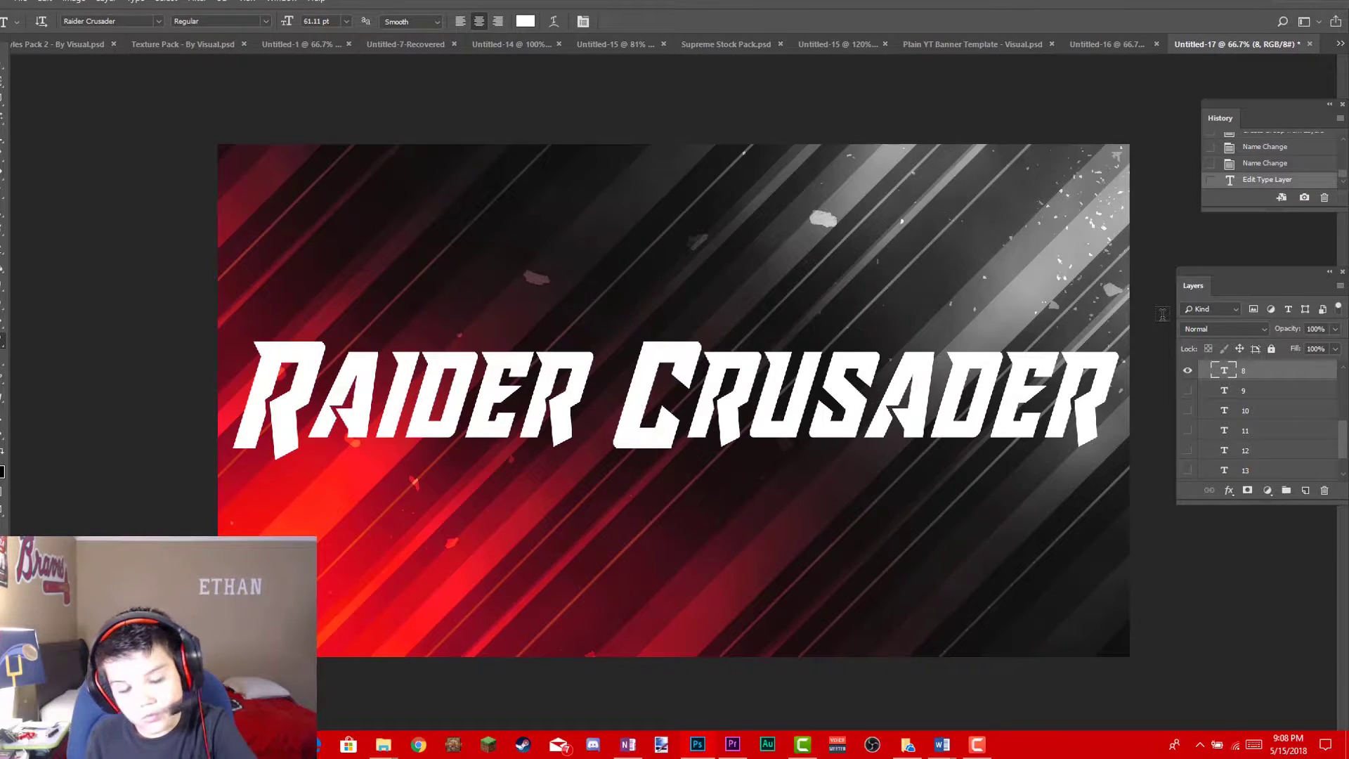
Hide layer 8 and preview the font samples on text layers 7 and 6 one at a time, hiding each after viewing.
click(1188, 371)
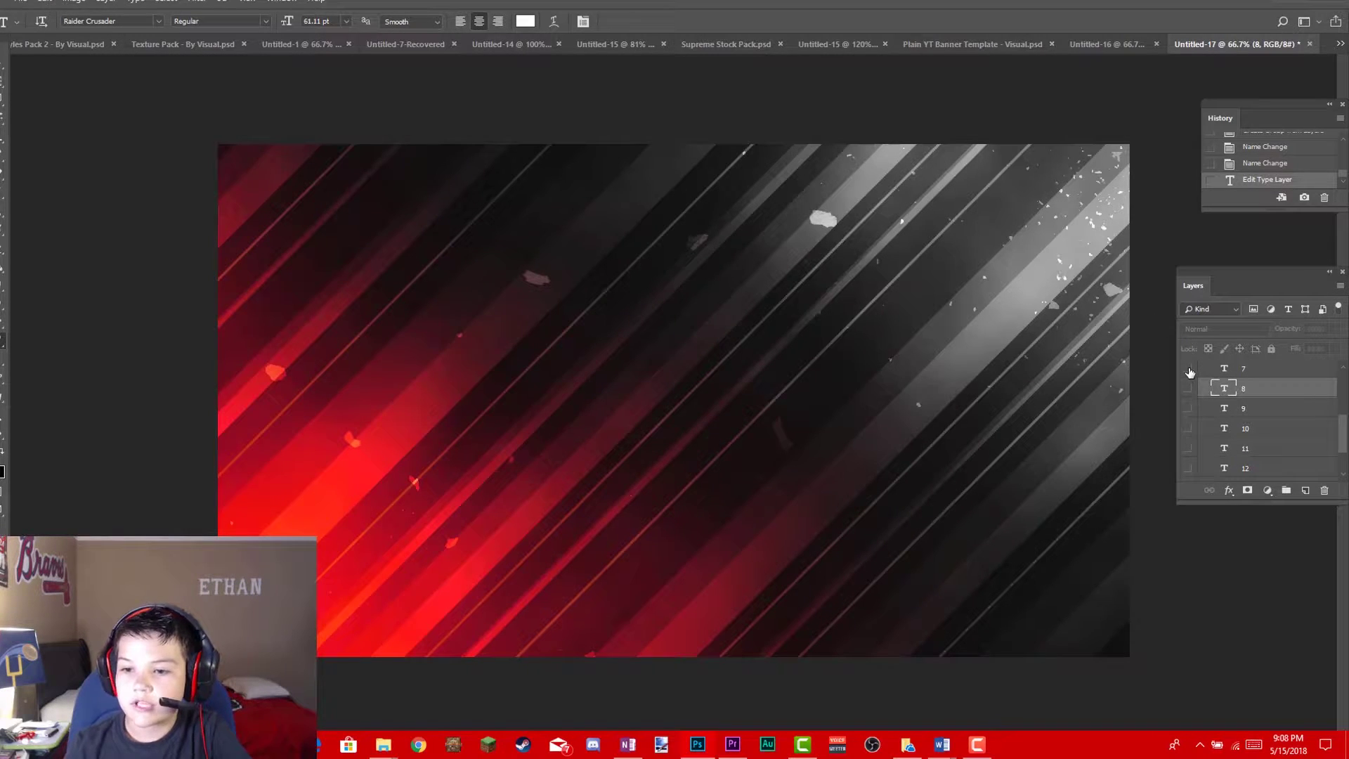
click(1188, 369)
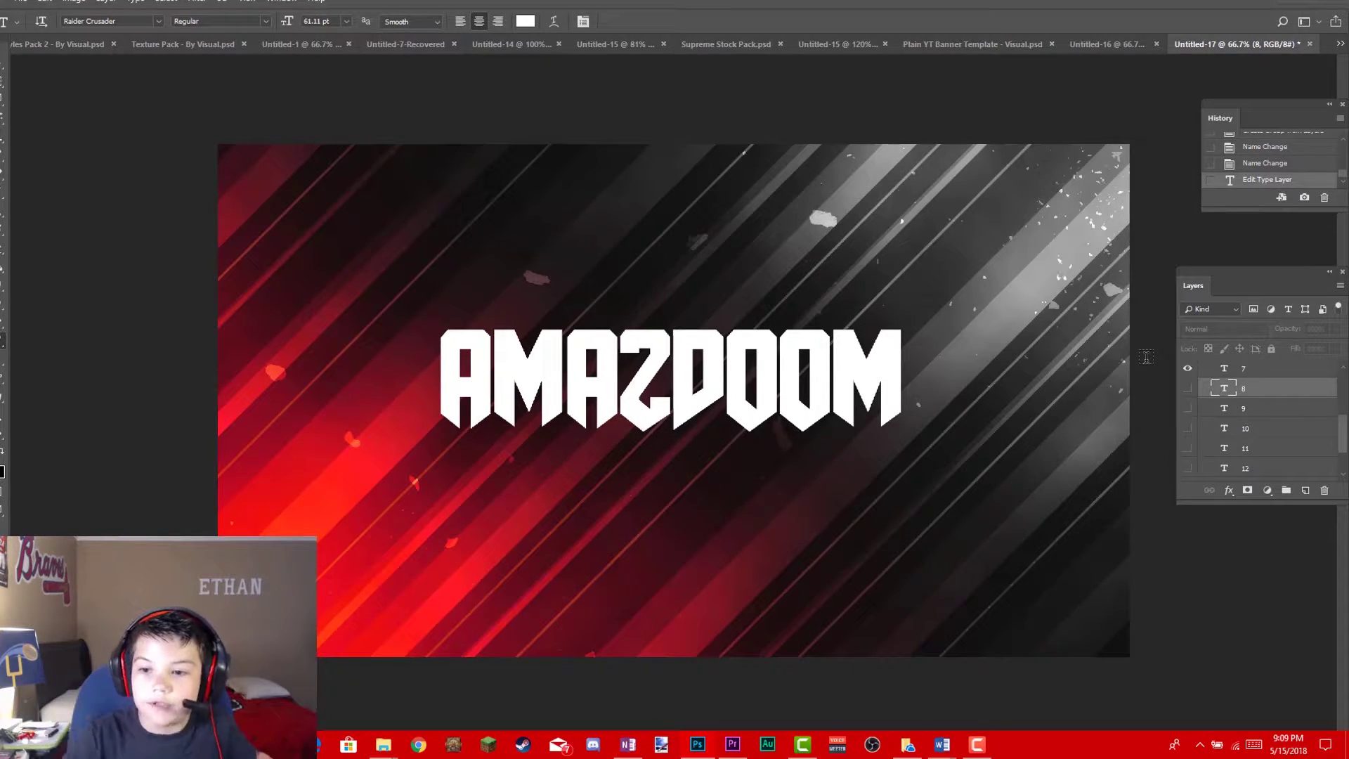
click(1187, 368)
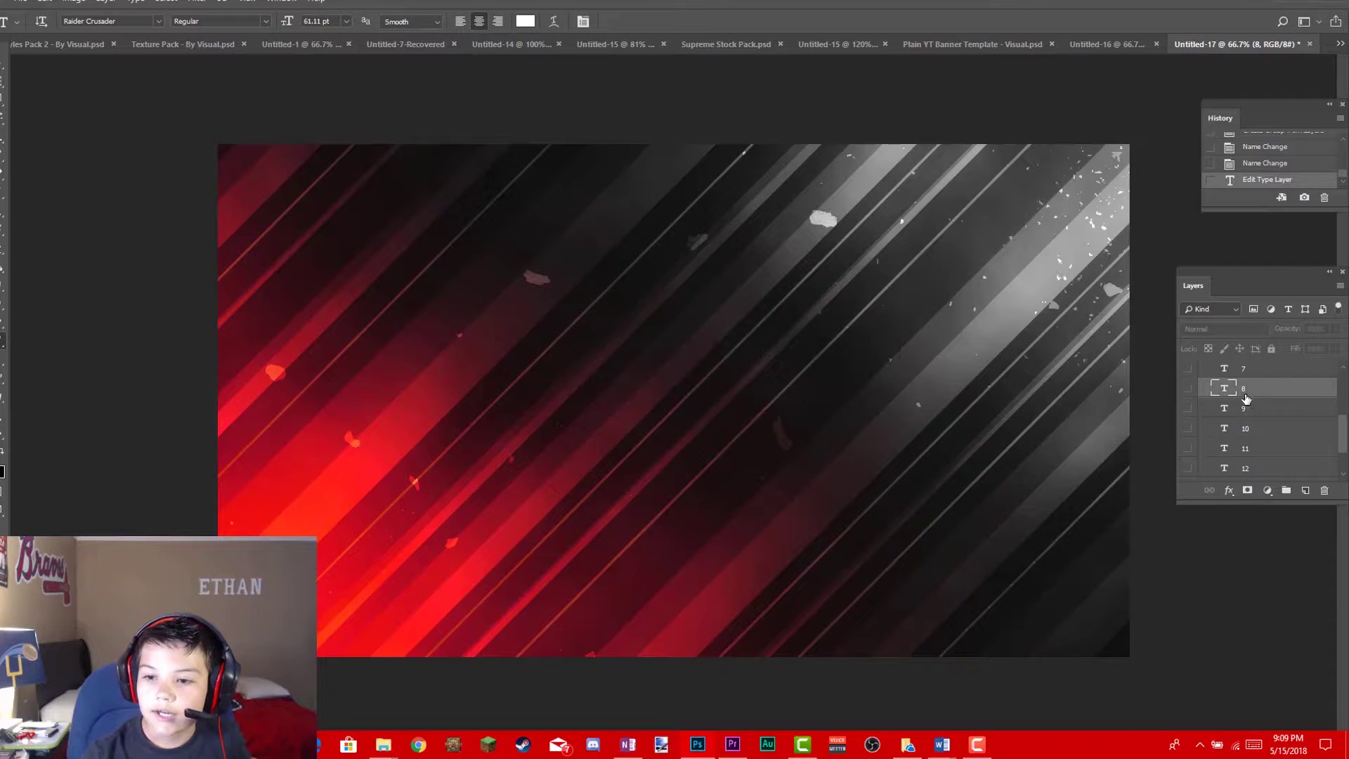
scroll(1245, 398, up, 2)
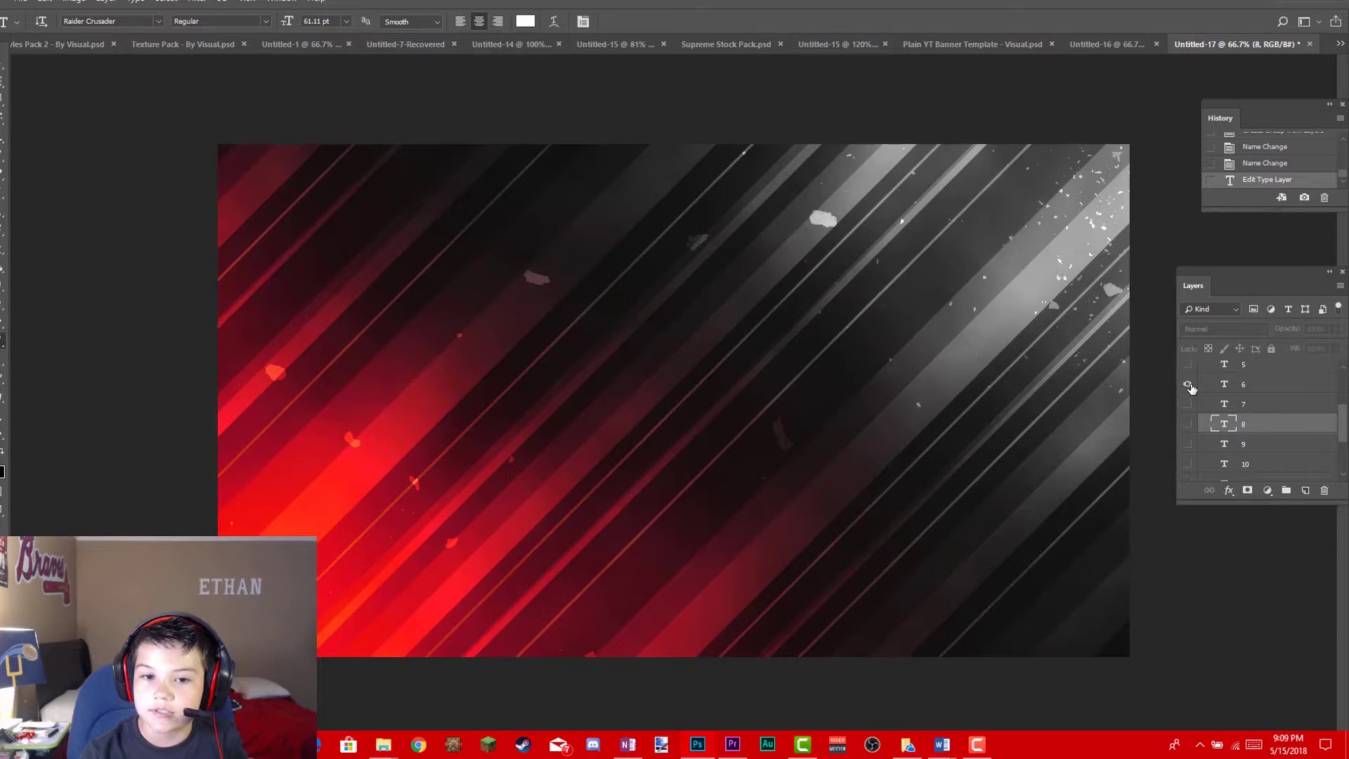
click(1188, 385)
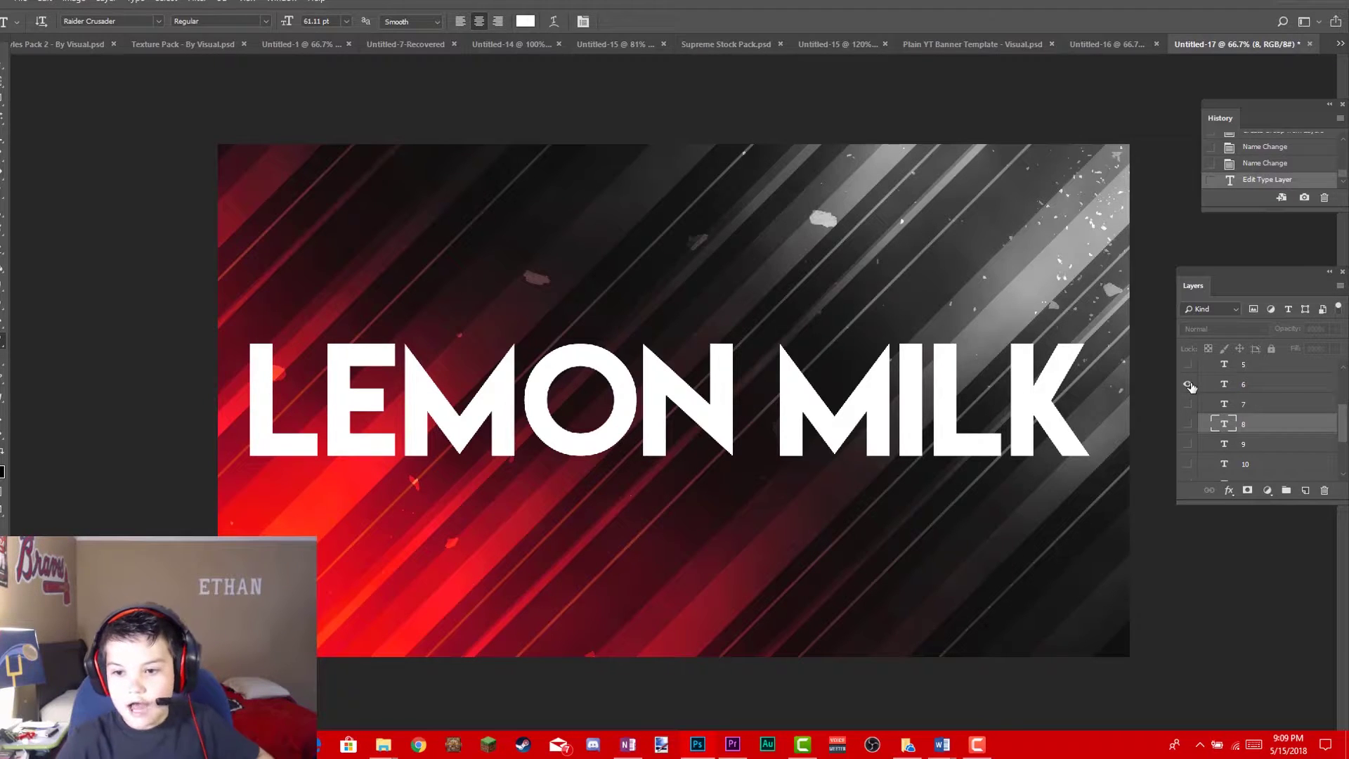
drag(1187, 385, 1191, 389)
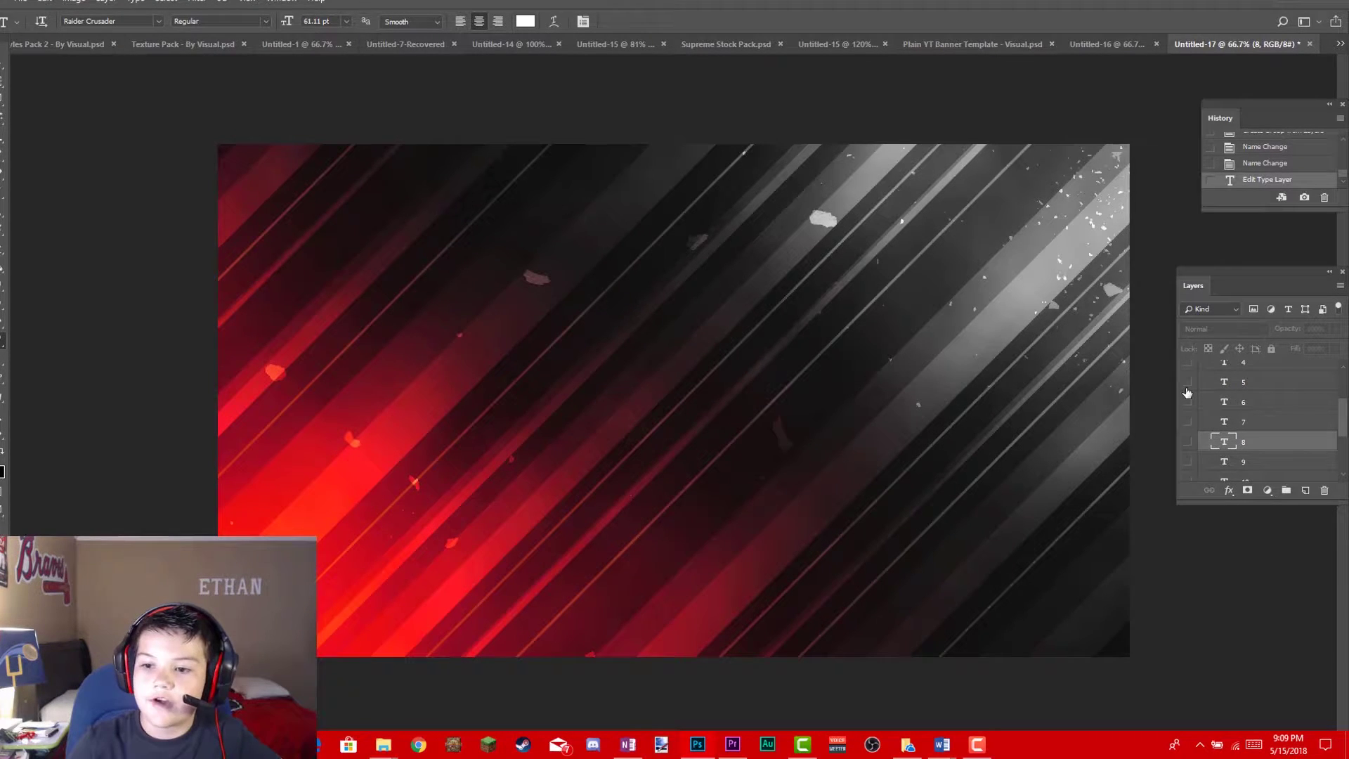
Preview the font samples on text layers 5 and 4 one at a time, hiding each after viewing.
click(1188, 388)
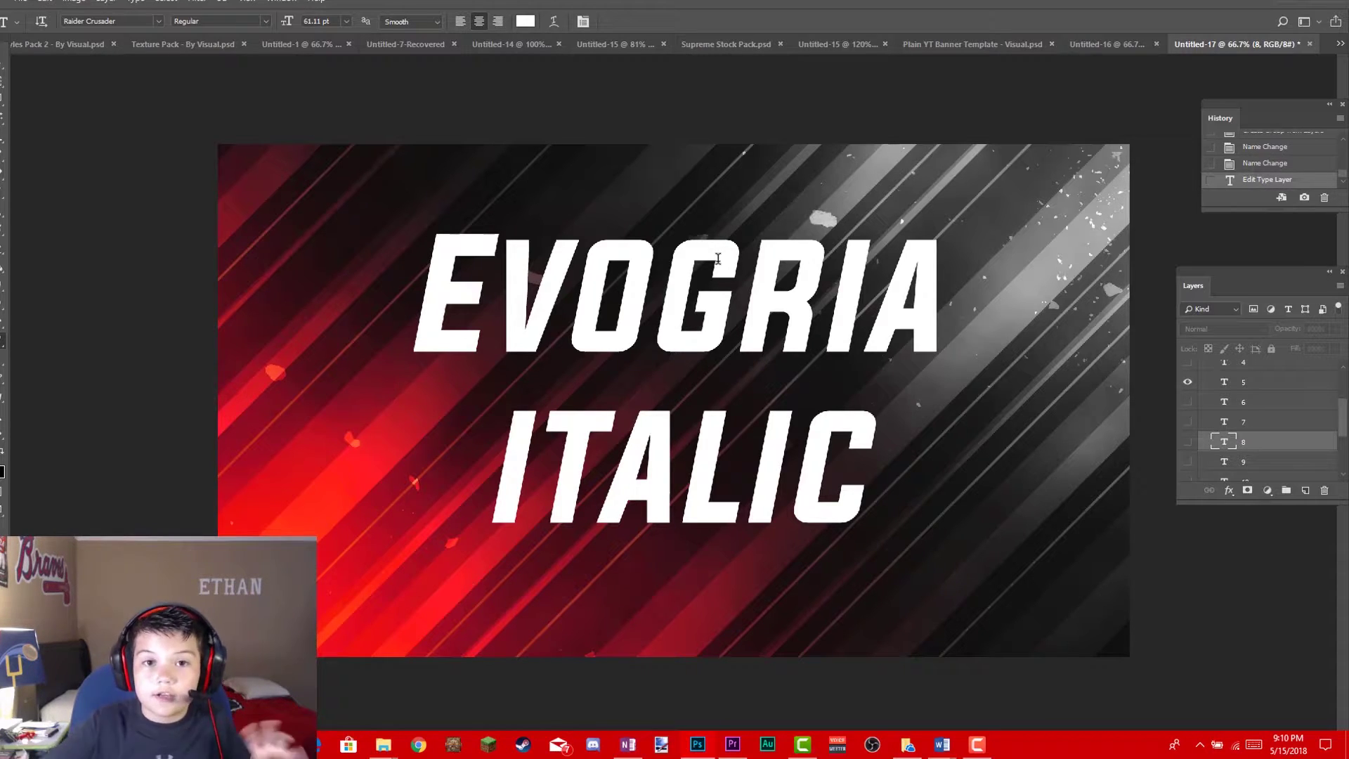
click(1187, 383)
scroll(1192, 392, up, 1)
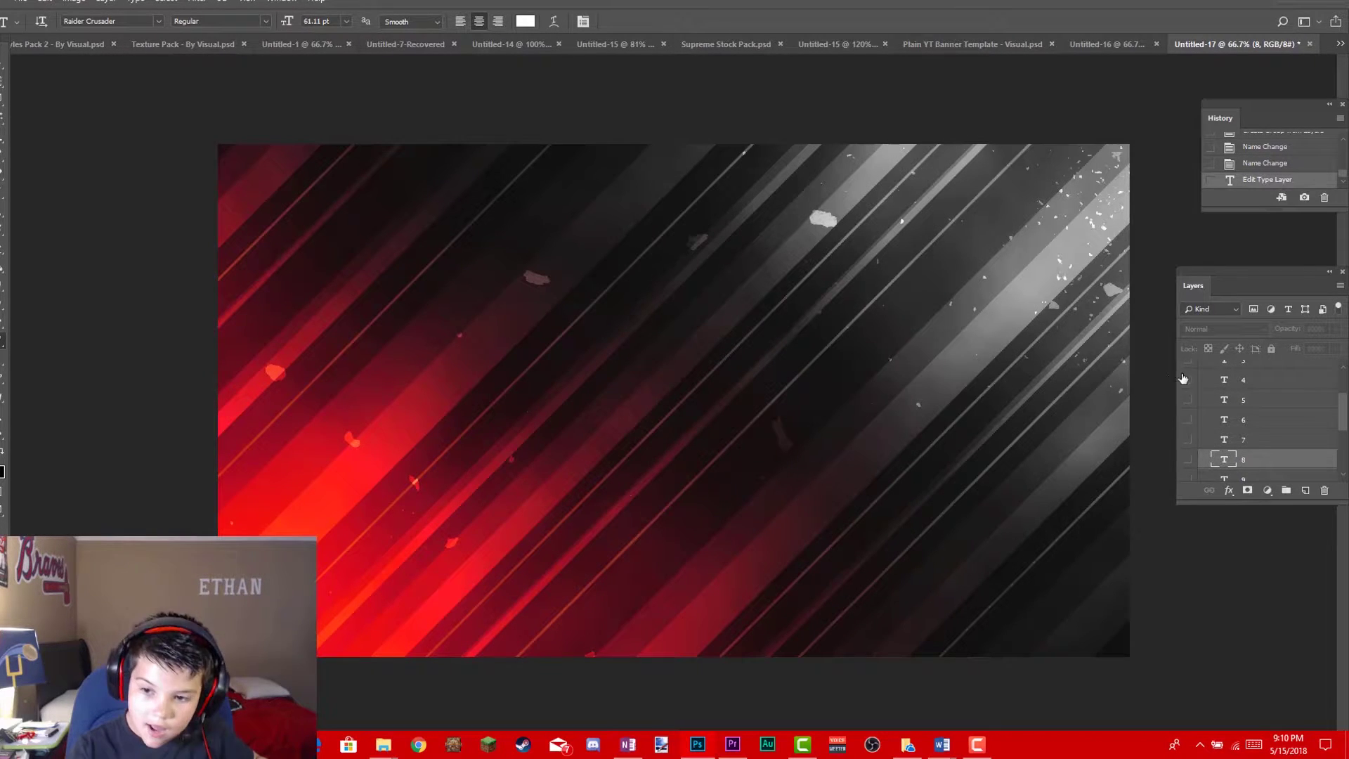
click(1187, 379)
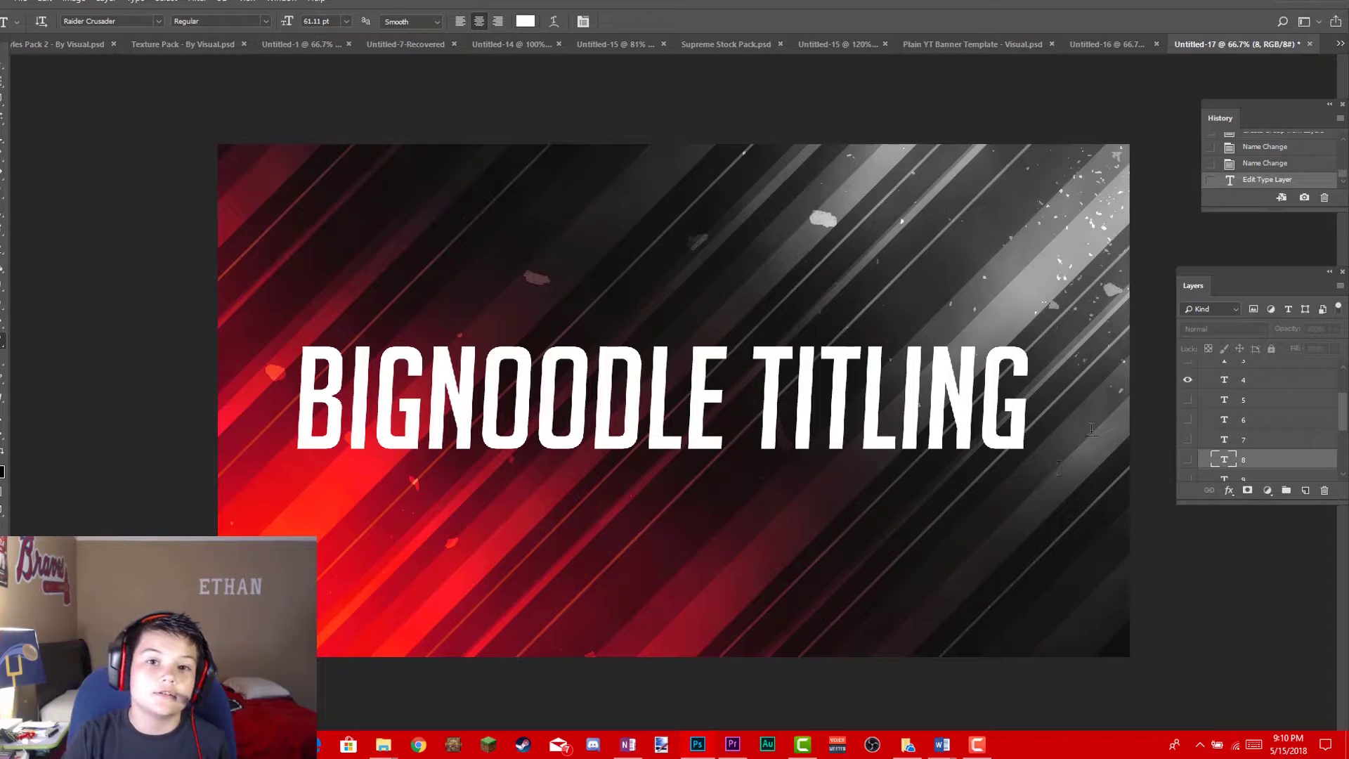
click(1189, 381)
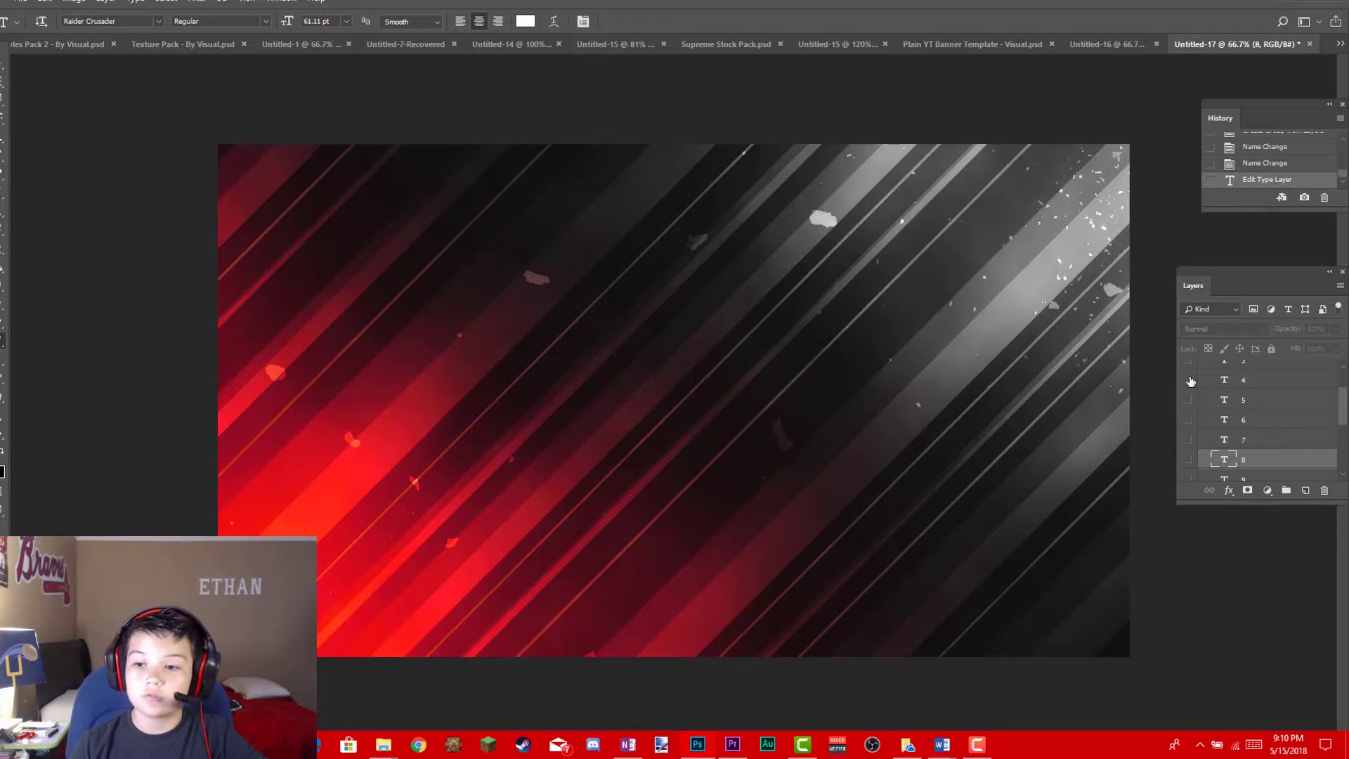
Preview the samples on text layers 3 and 2 one at a time, hiding each, and show text layer 1.
scroll(1187, 383, up, 1)
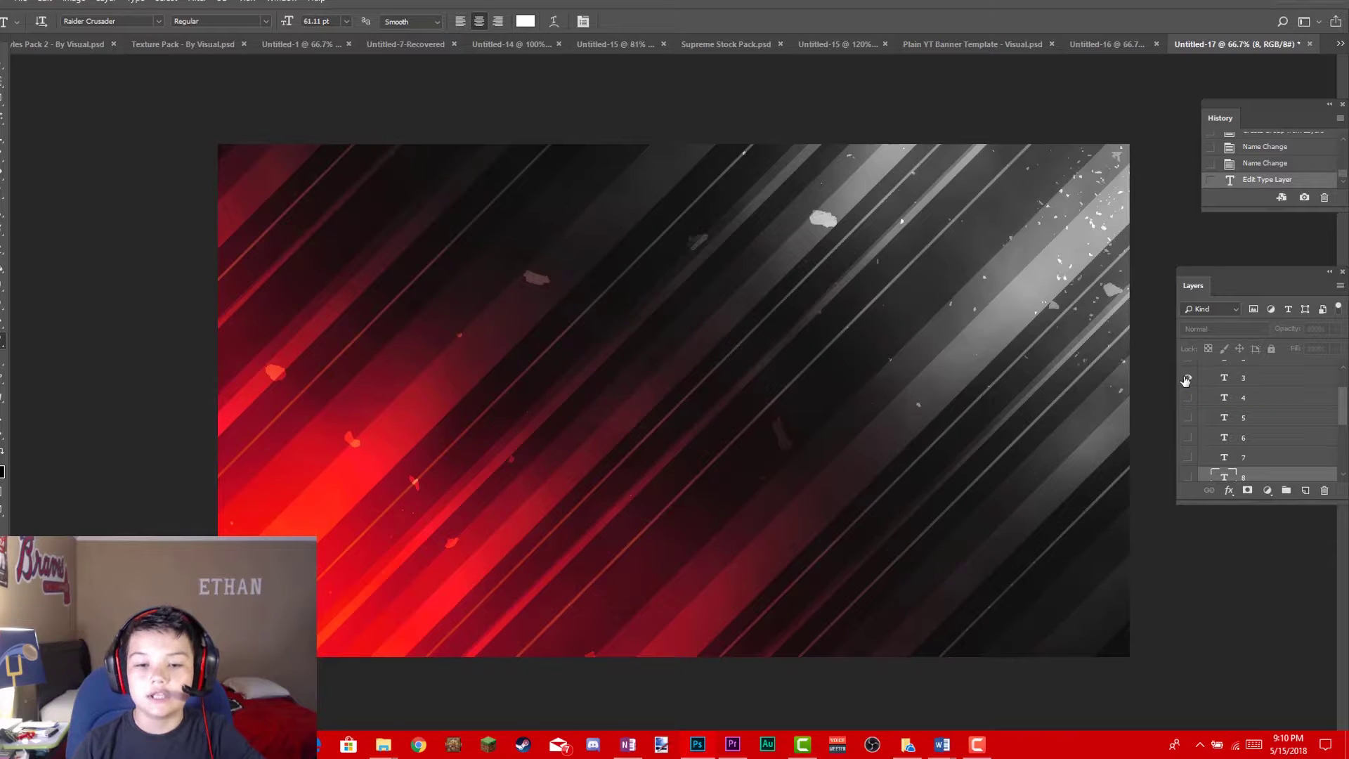
click(1189, 380)
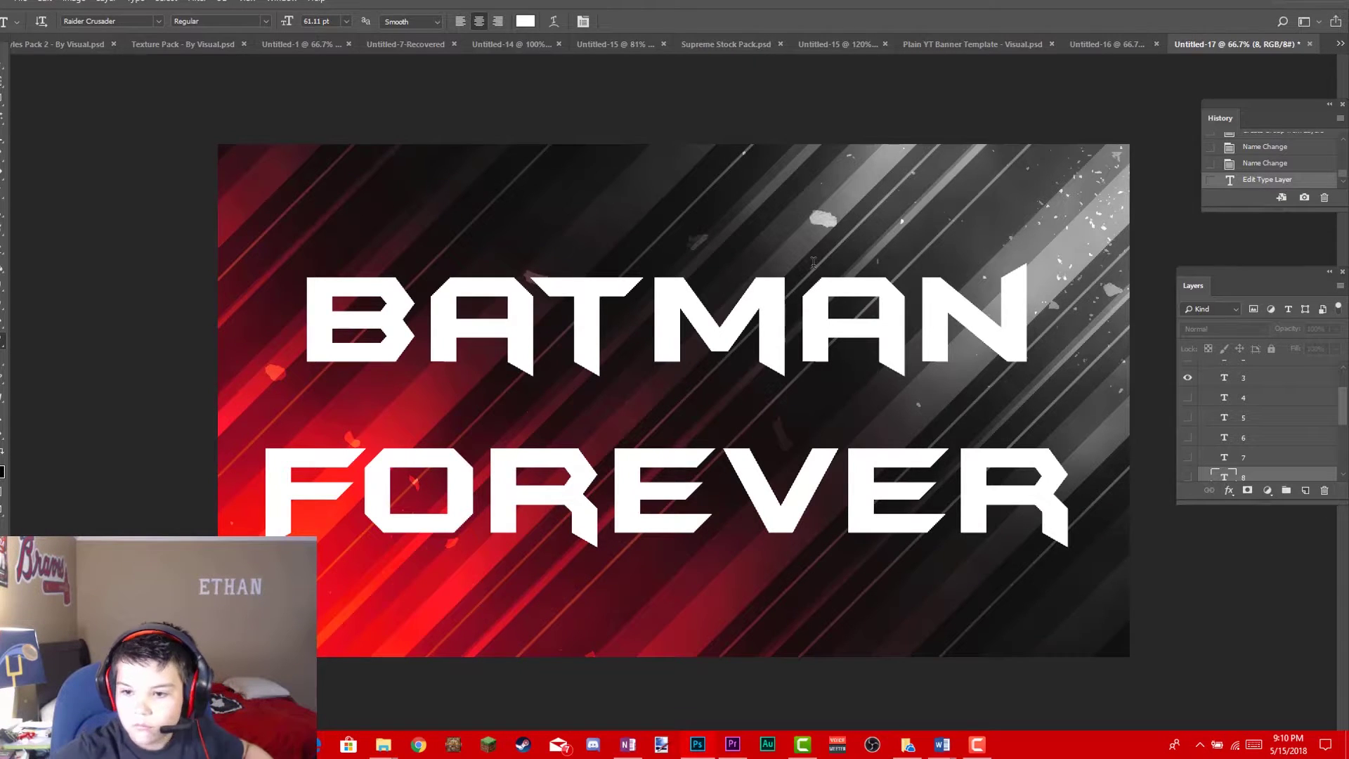
click(1188, 378)
scroll(1191, 382, up, 1)
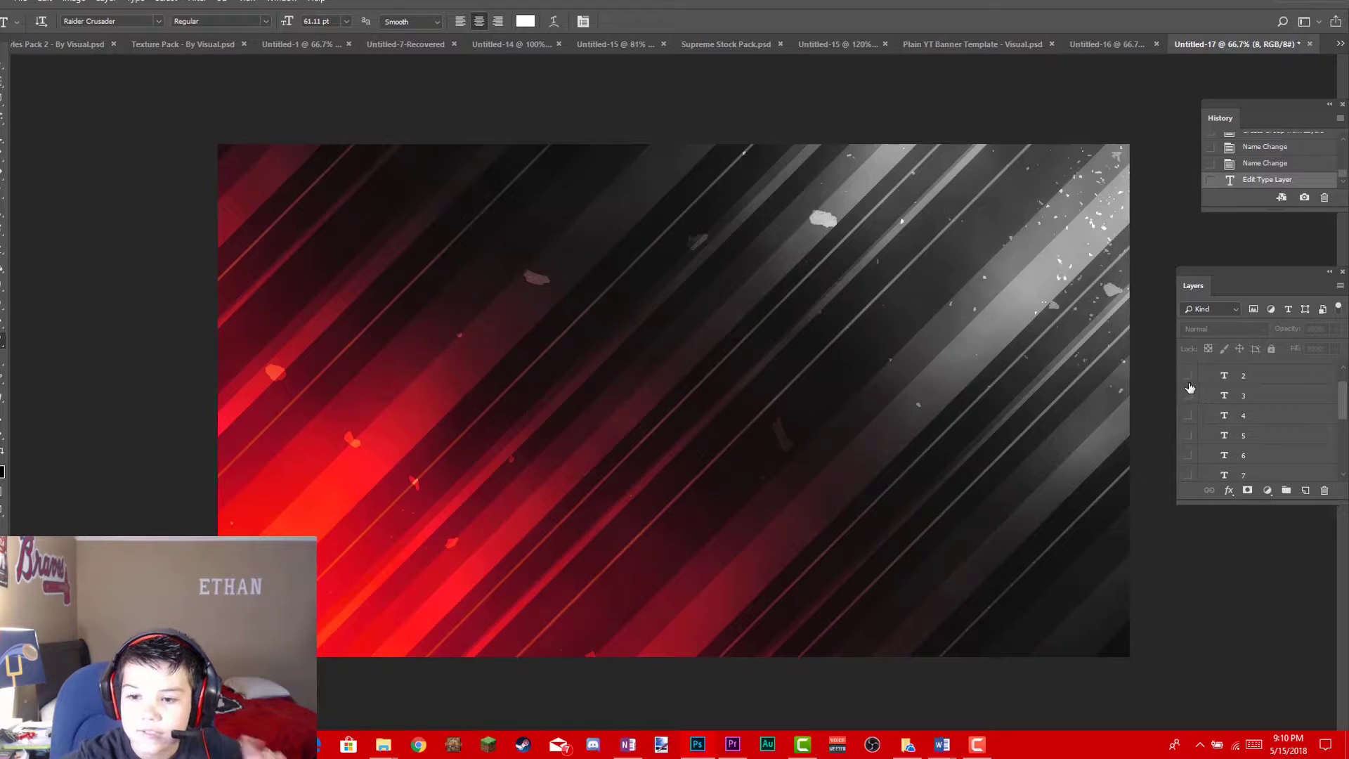
click(1187, 375)
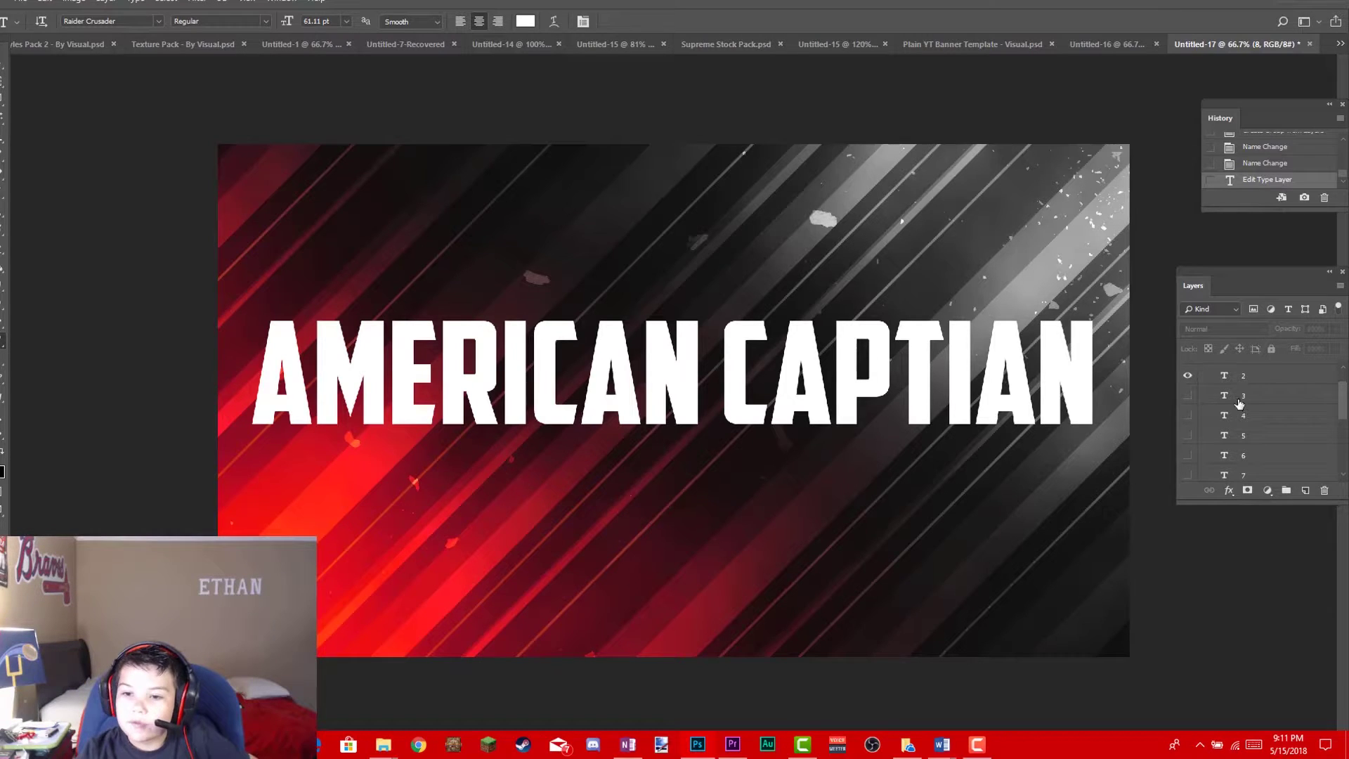
scroll(1237, 400, up, 1)
click(1187, 409)
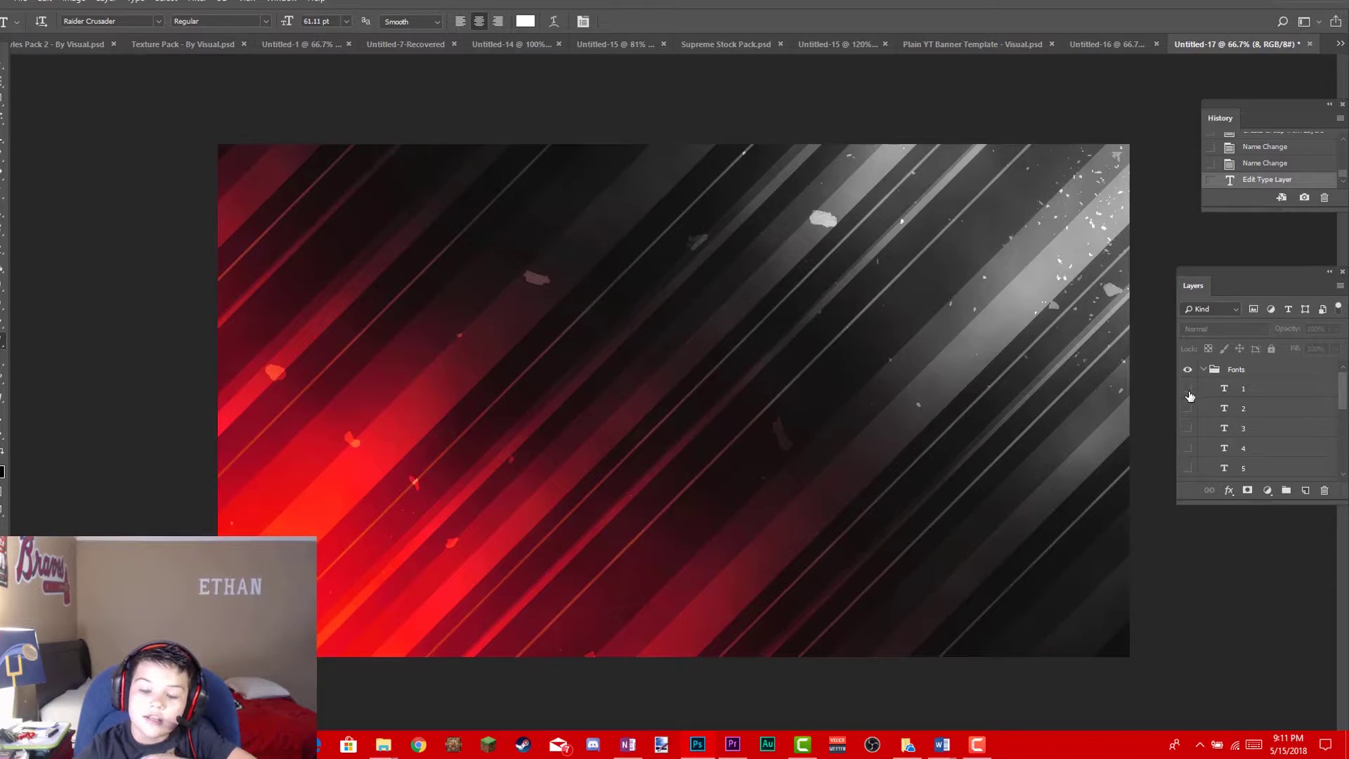
click(1187, 389)
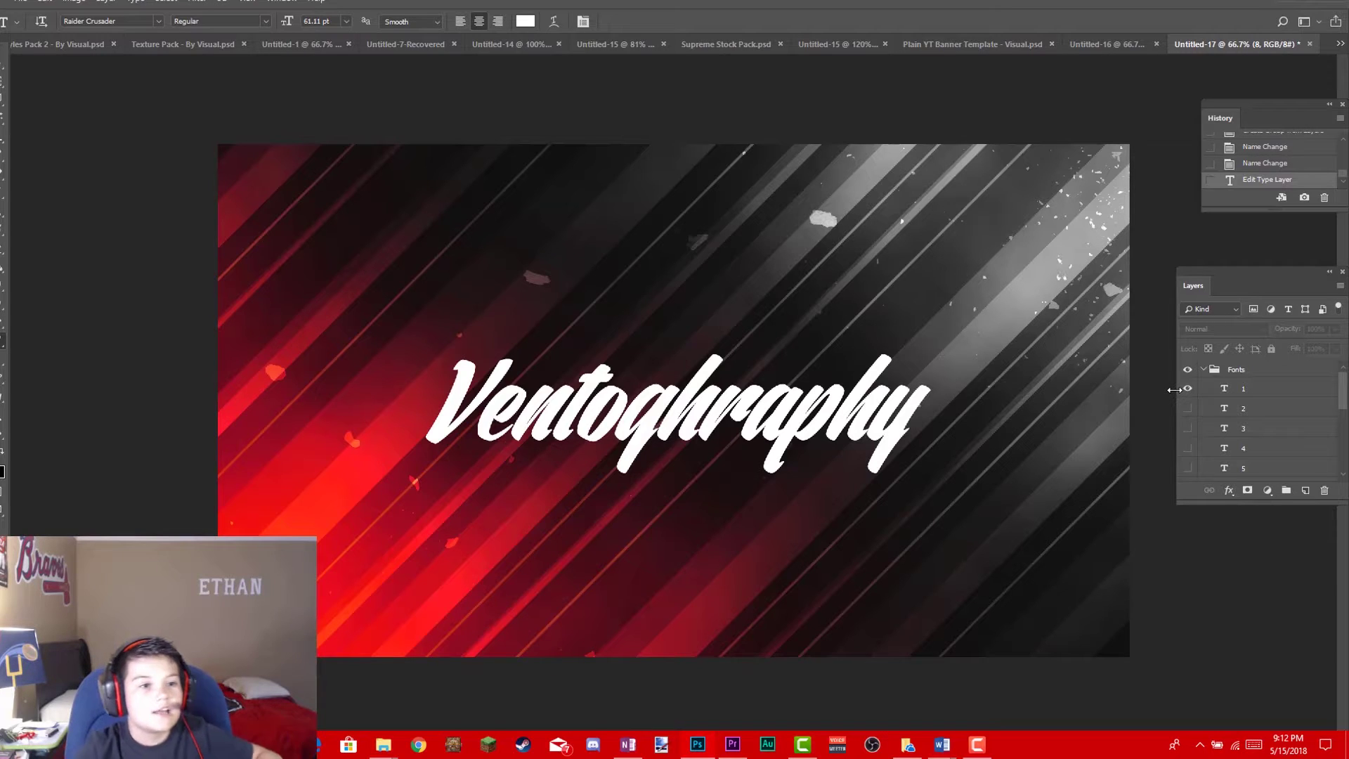
Browse the full list of installed fonts from the recently used ones down to the non-Latin typefaces.
click(158, 21)
scroll(224, 95, down, 1)
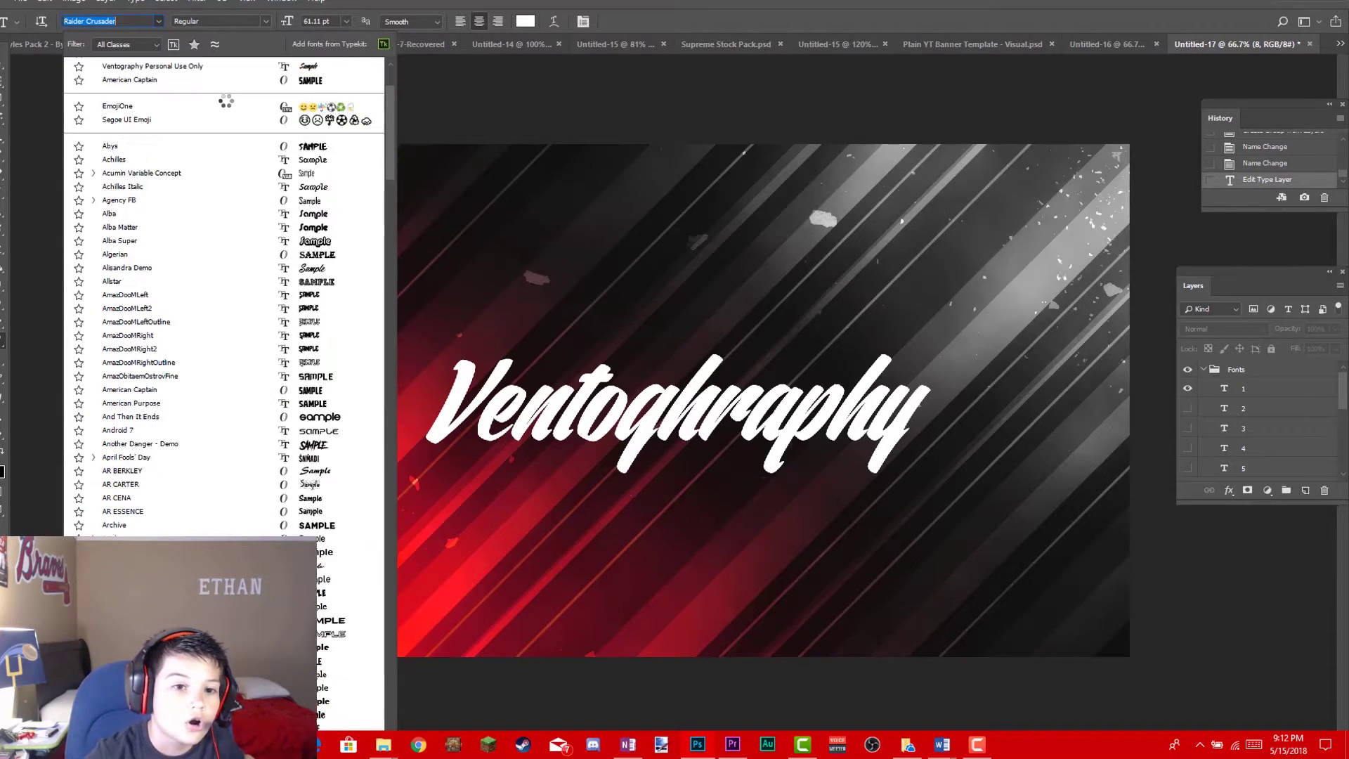
scroll(225, 105, down, 15)
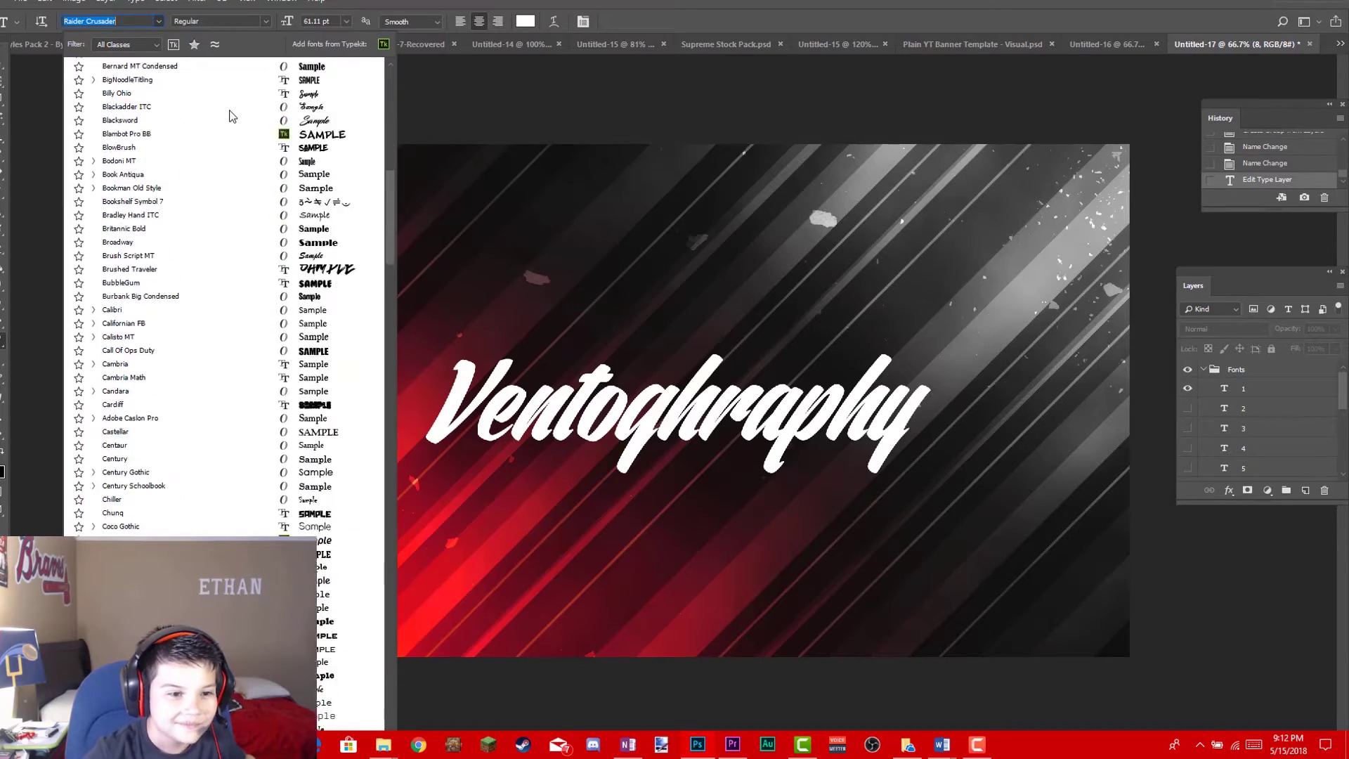
scroll(232, 116, down, 15)
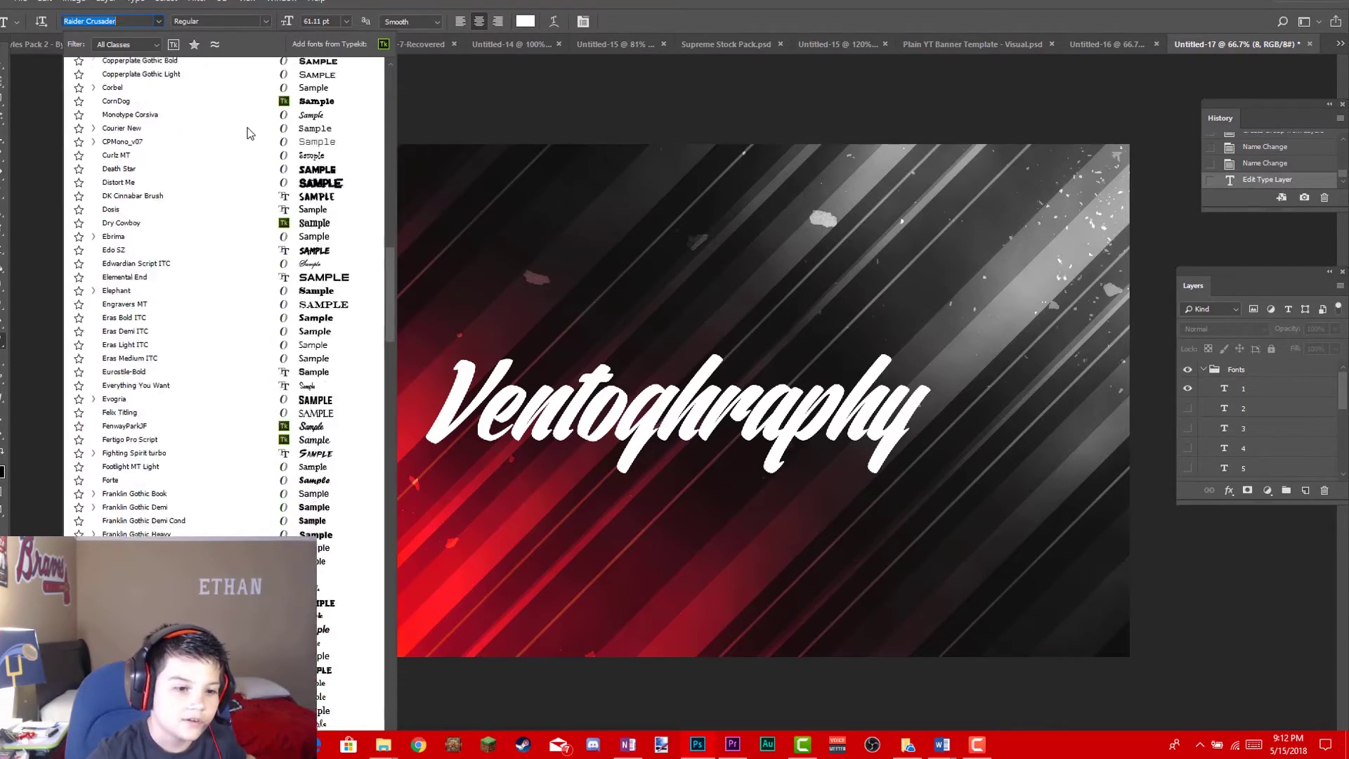
scroll(250, 132, down, 15)
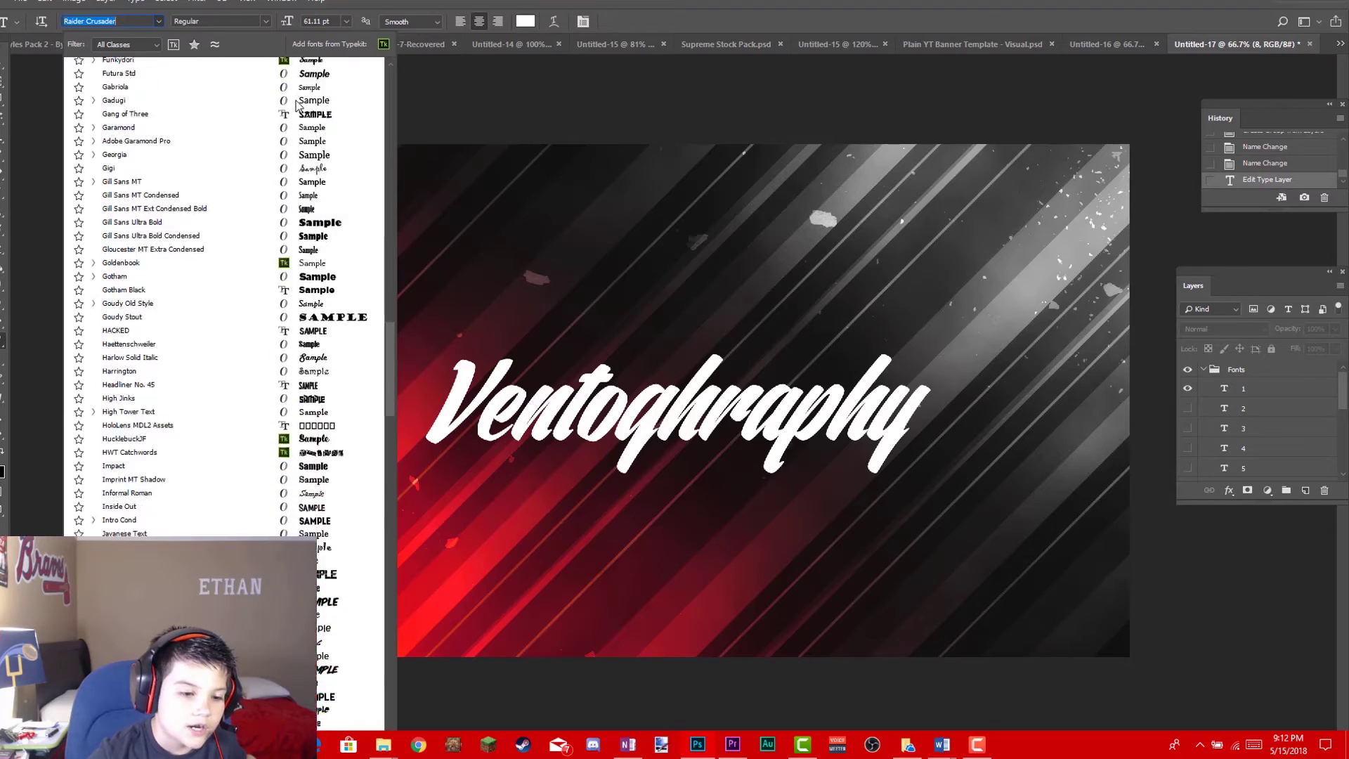
scroll(297, 104, down, 15)
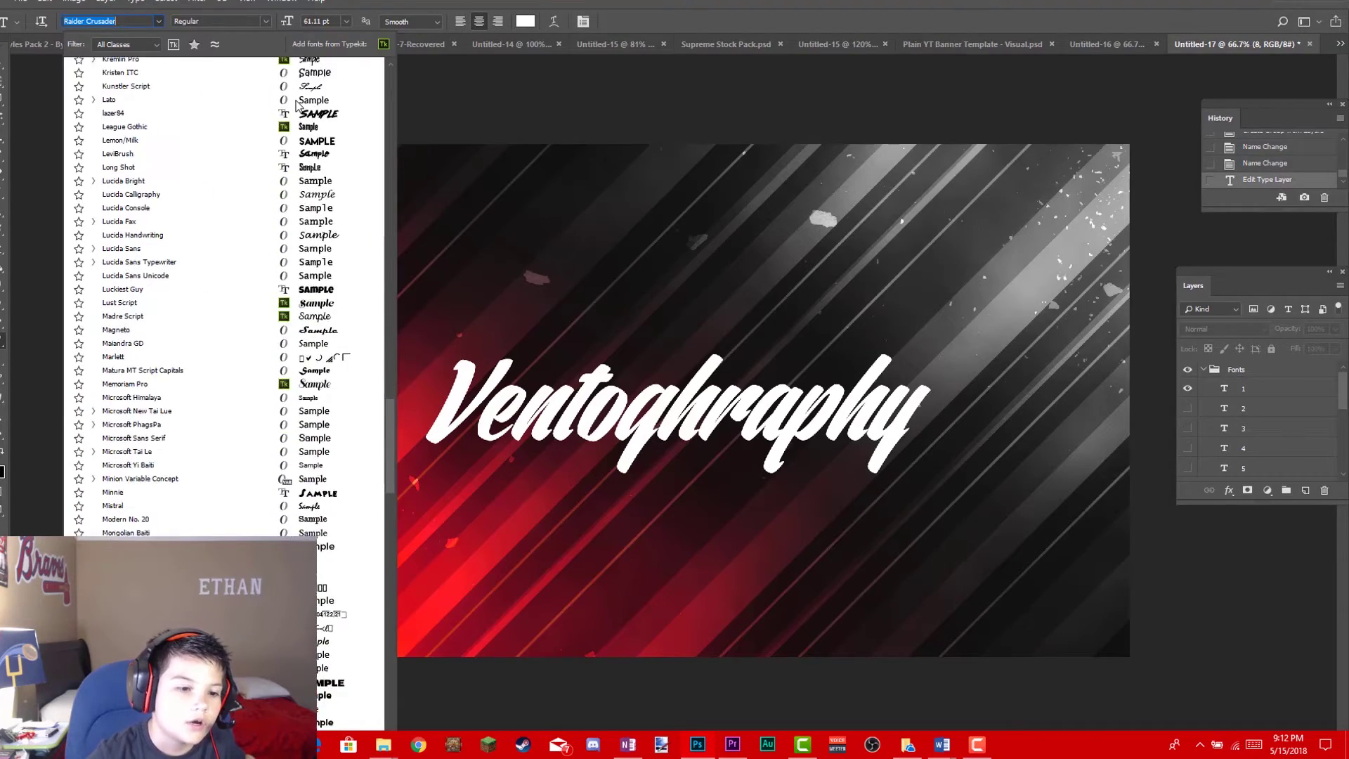
scroll(297, 104, down, 15)
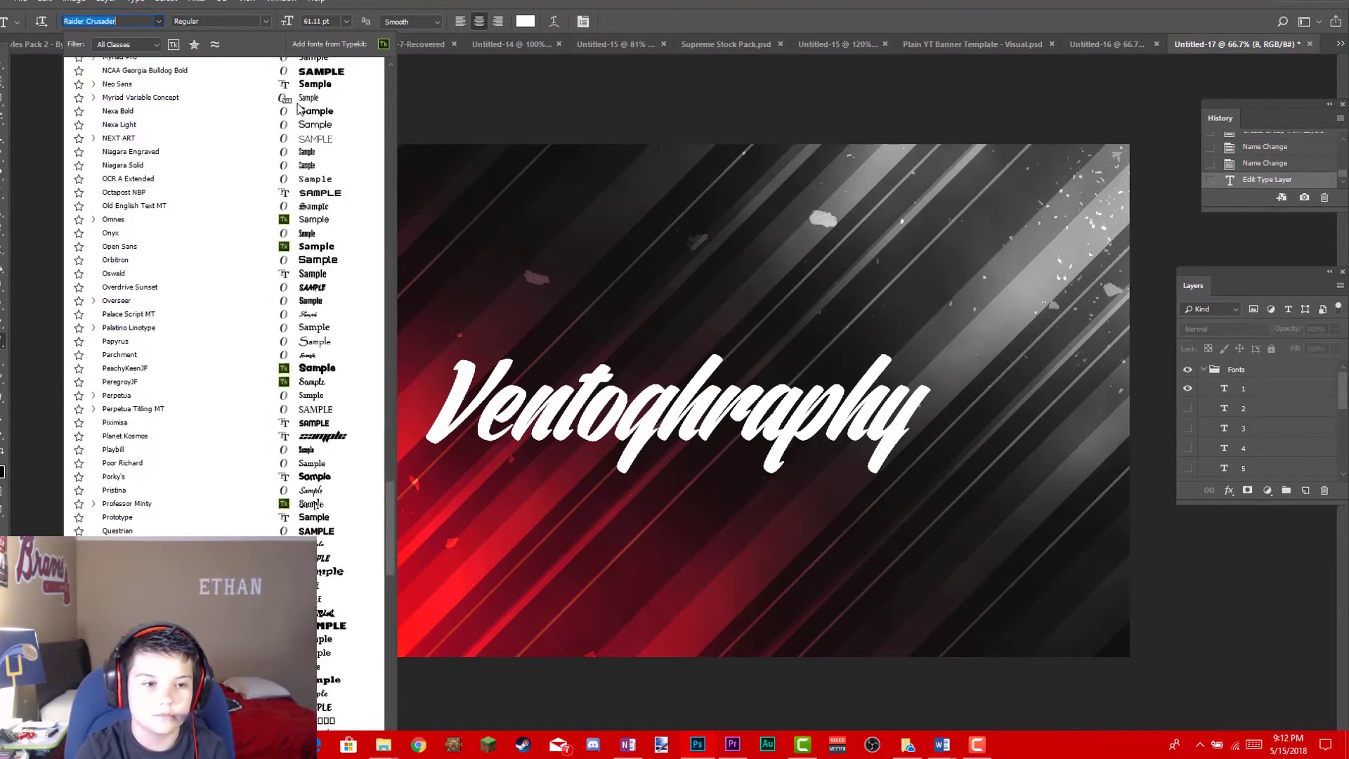
scroll(298, 104, down, 15)
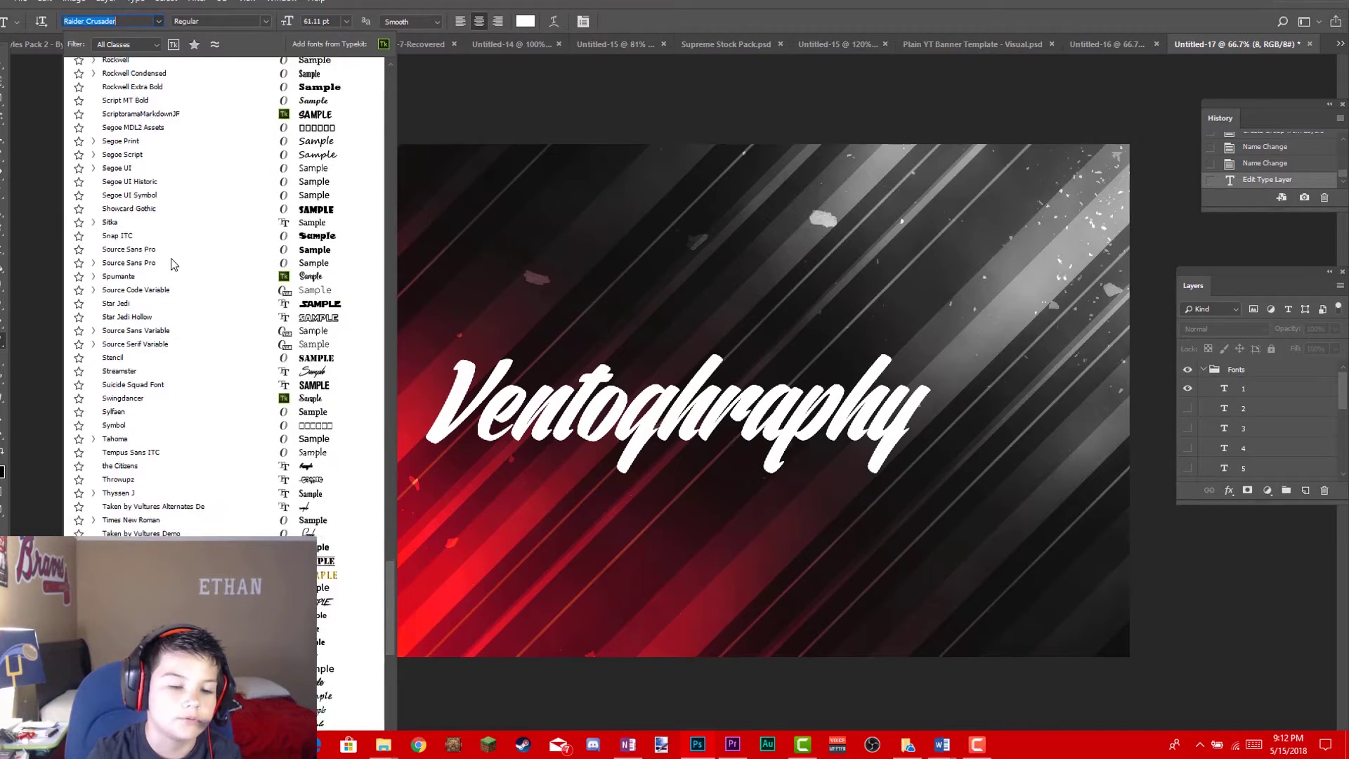
scroll(171, 264, down, 15)
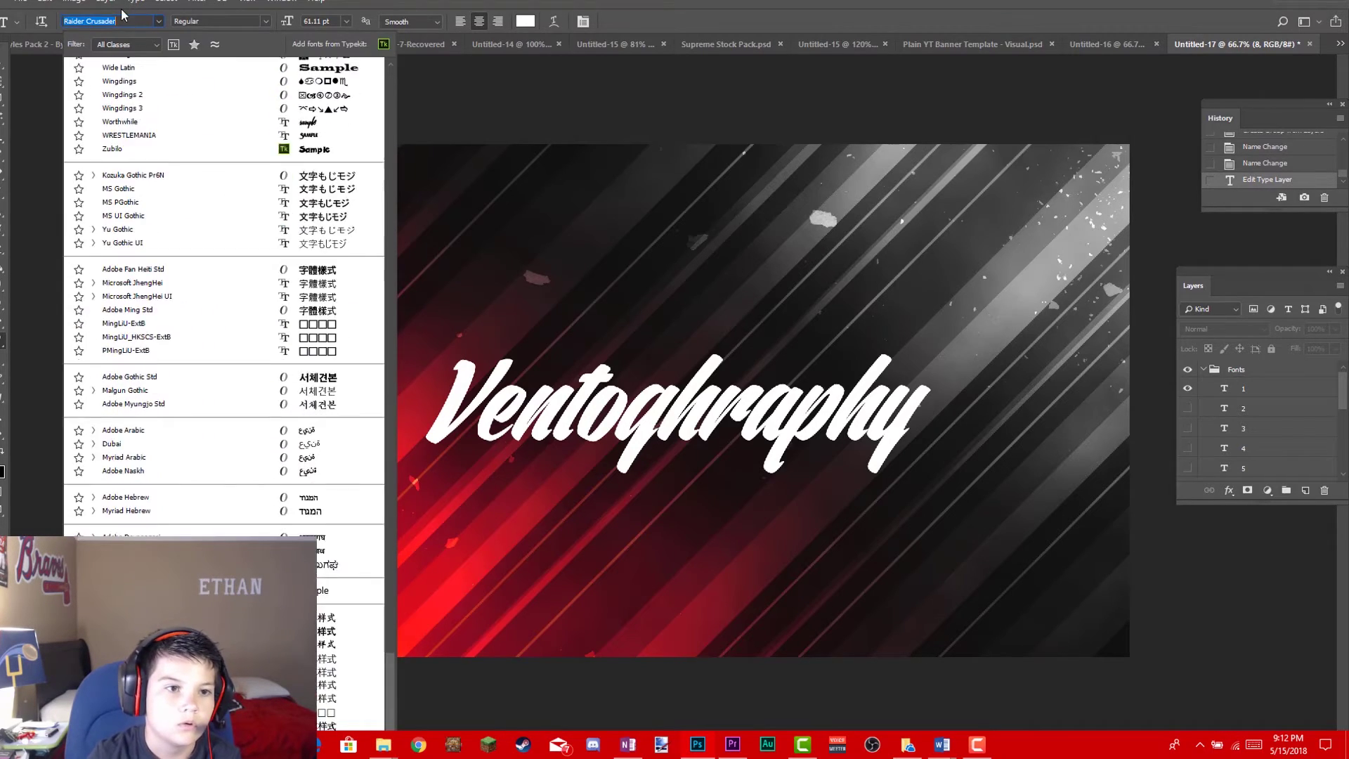
Clear the Raider Crusader font name and search the fonts for "Cosmic".
click(123, 19)
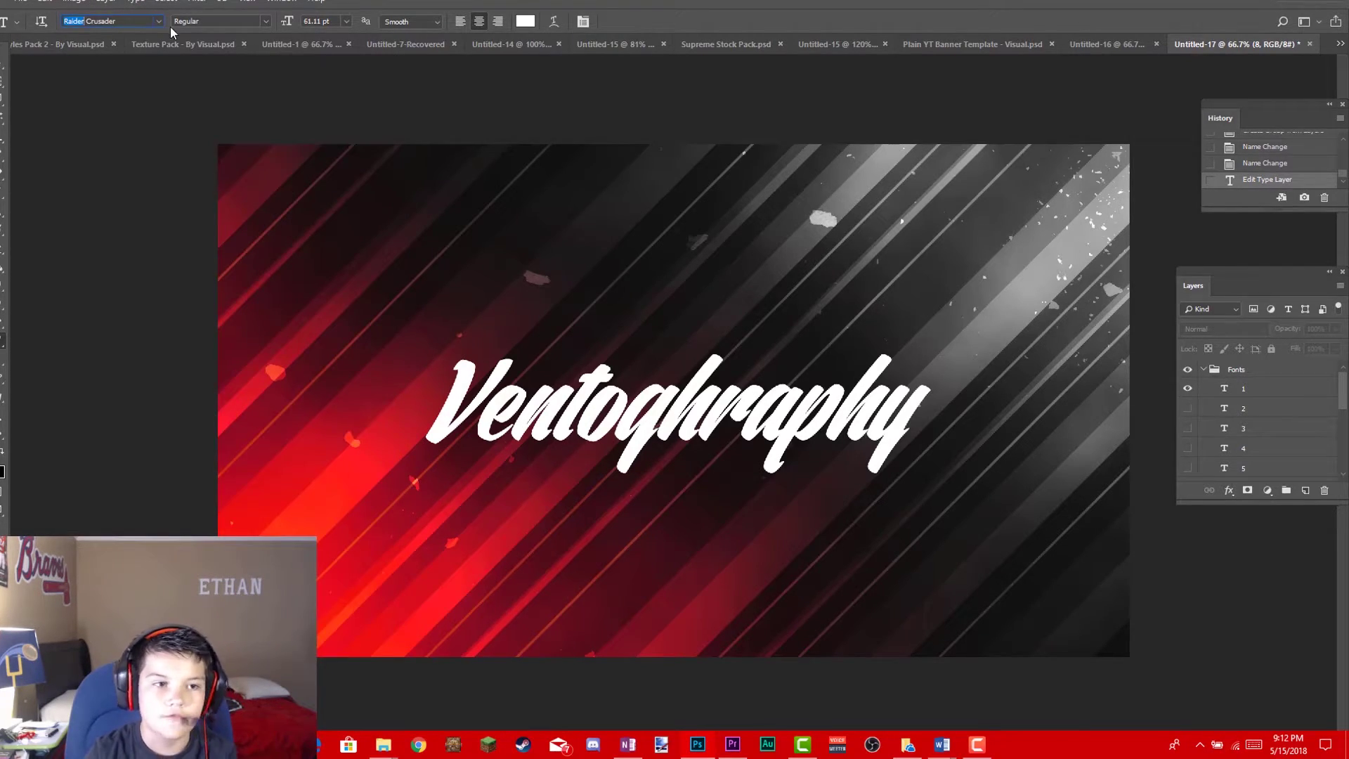
click(120, 19)
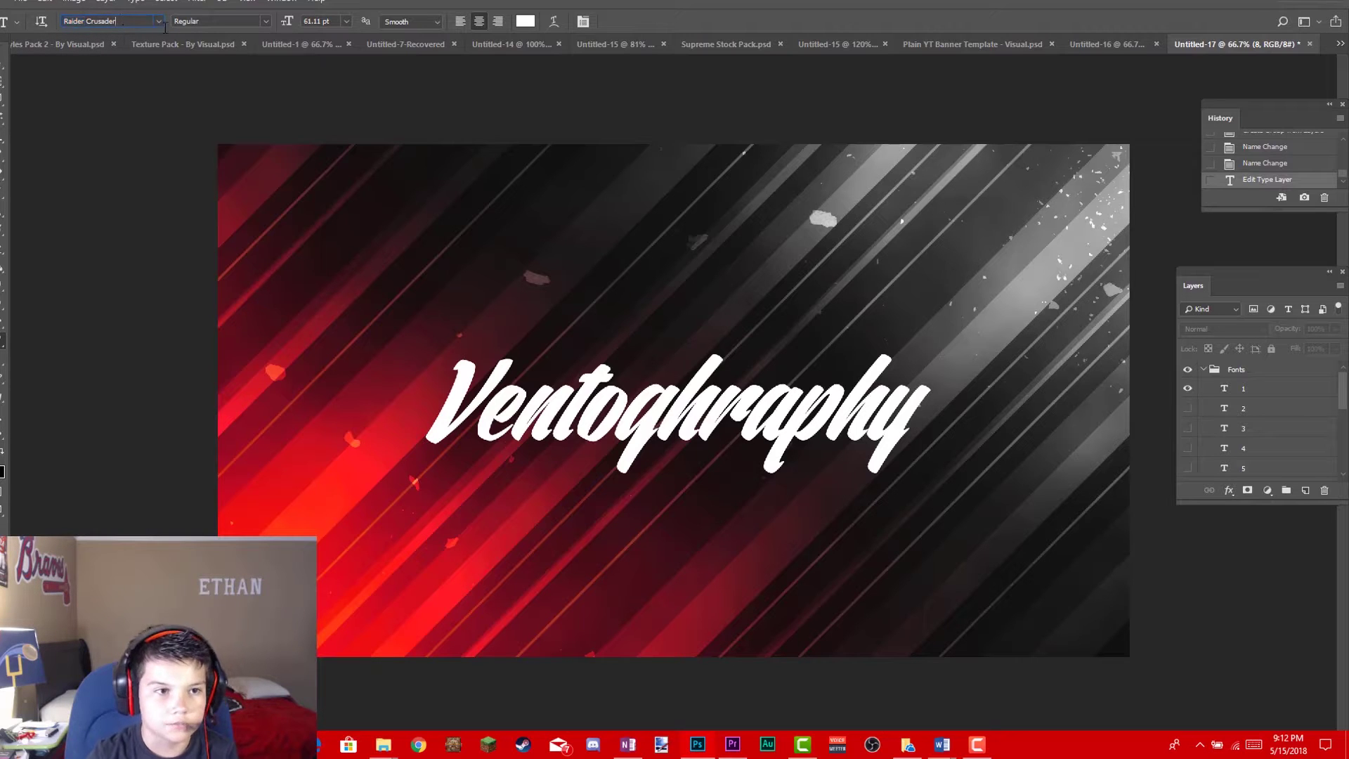
key(BackSpace)
key(BackSpace)
key(BackSpace)
key(BackSpace)
key(BackSpace)
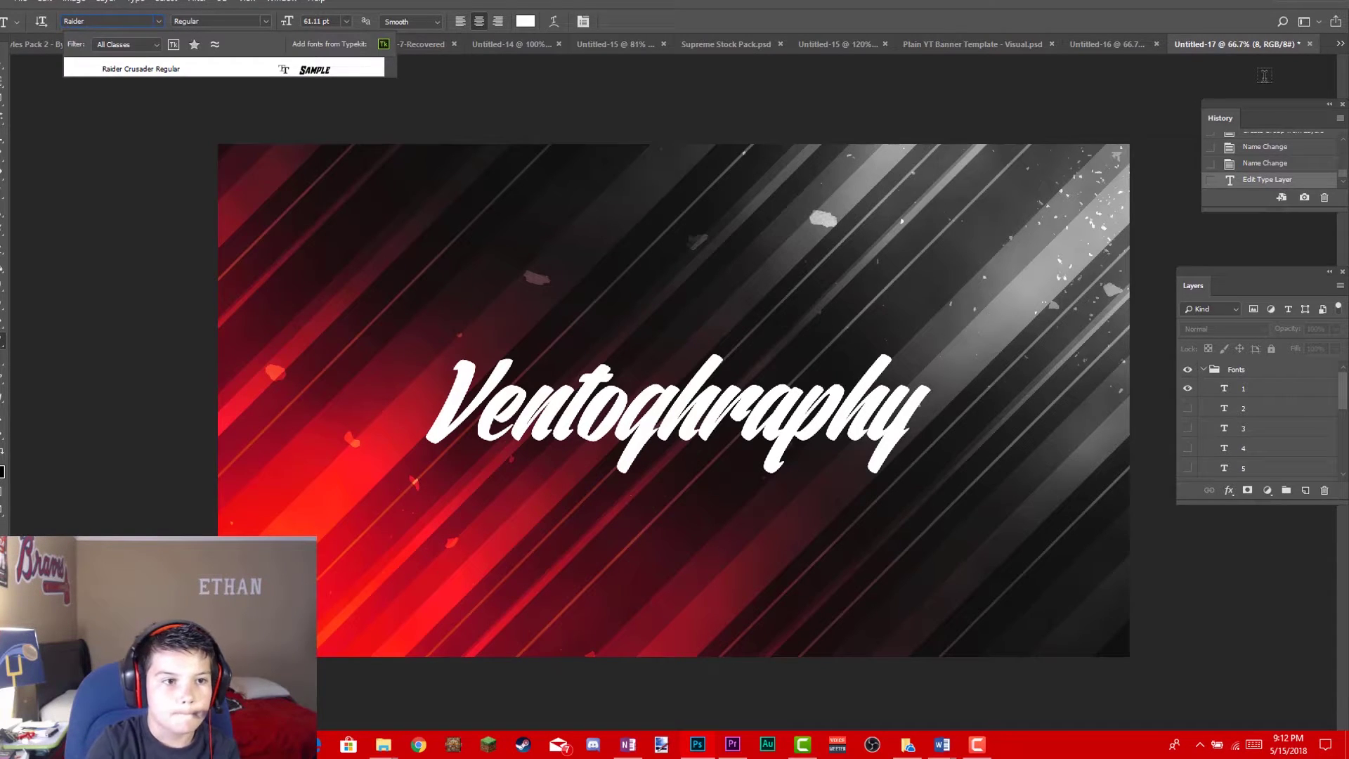
key(BackSpace)
key(BackSpace)
key(BackSpace)
key(BackSpace)
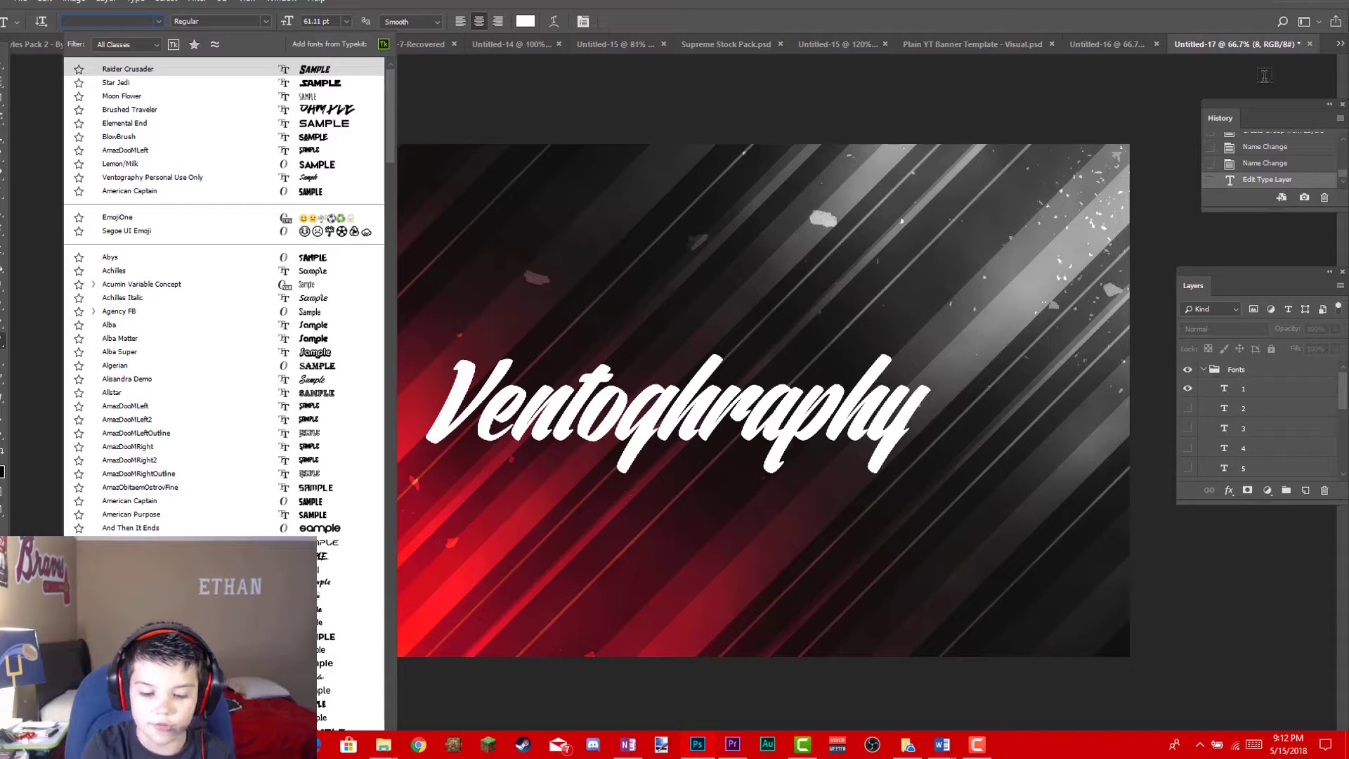
text(Cosmic)
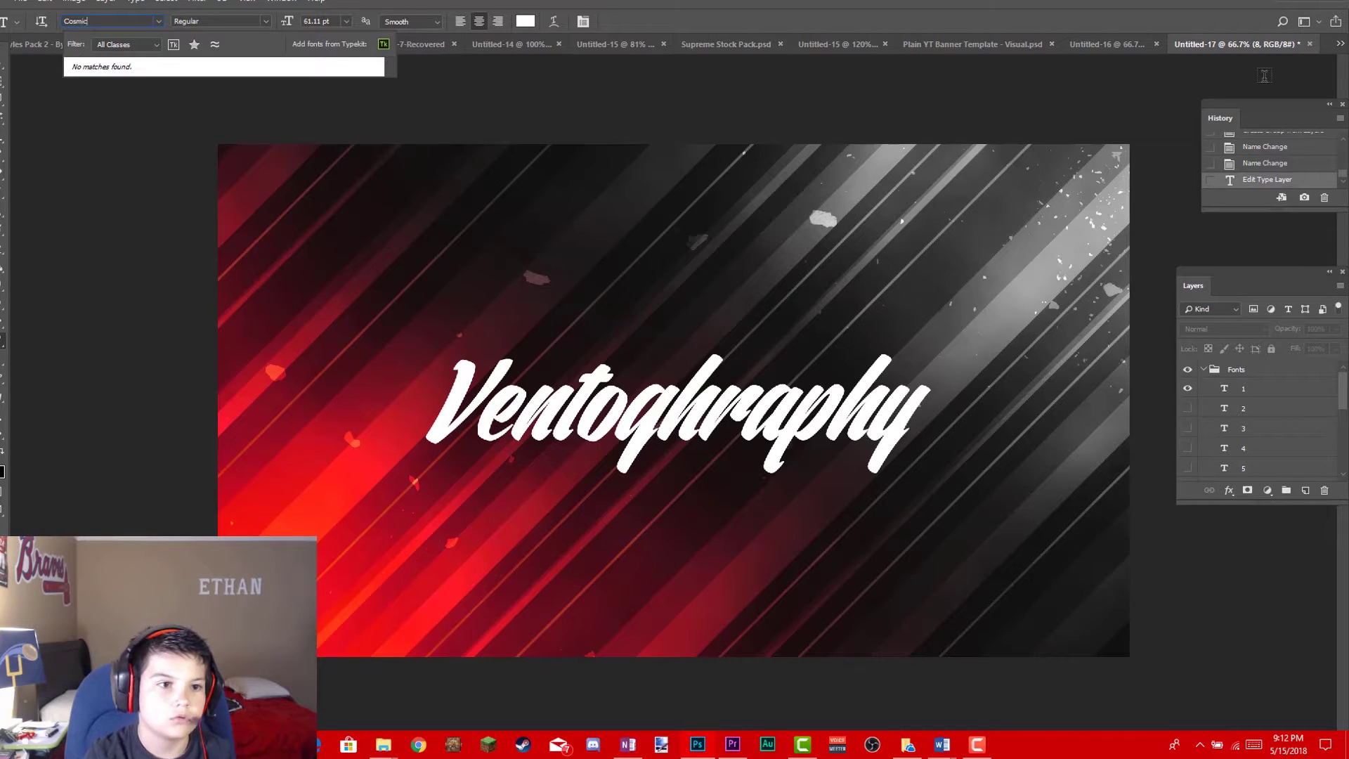
Shorten the font search to "C" and look through the matching fonts.
key(BackSpace)
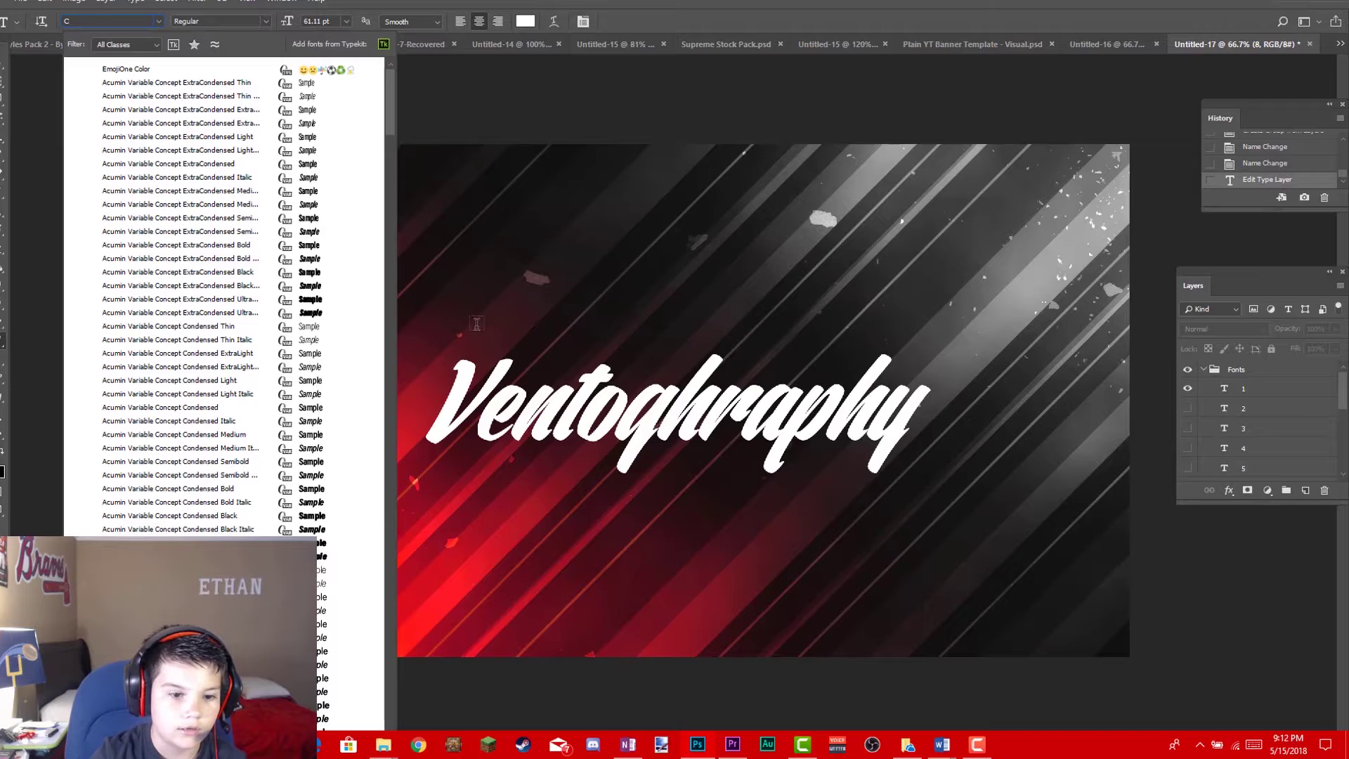
scroll(210, 439, down, 5)
scroll(209, 439, down, 14)
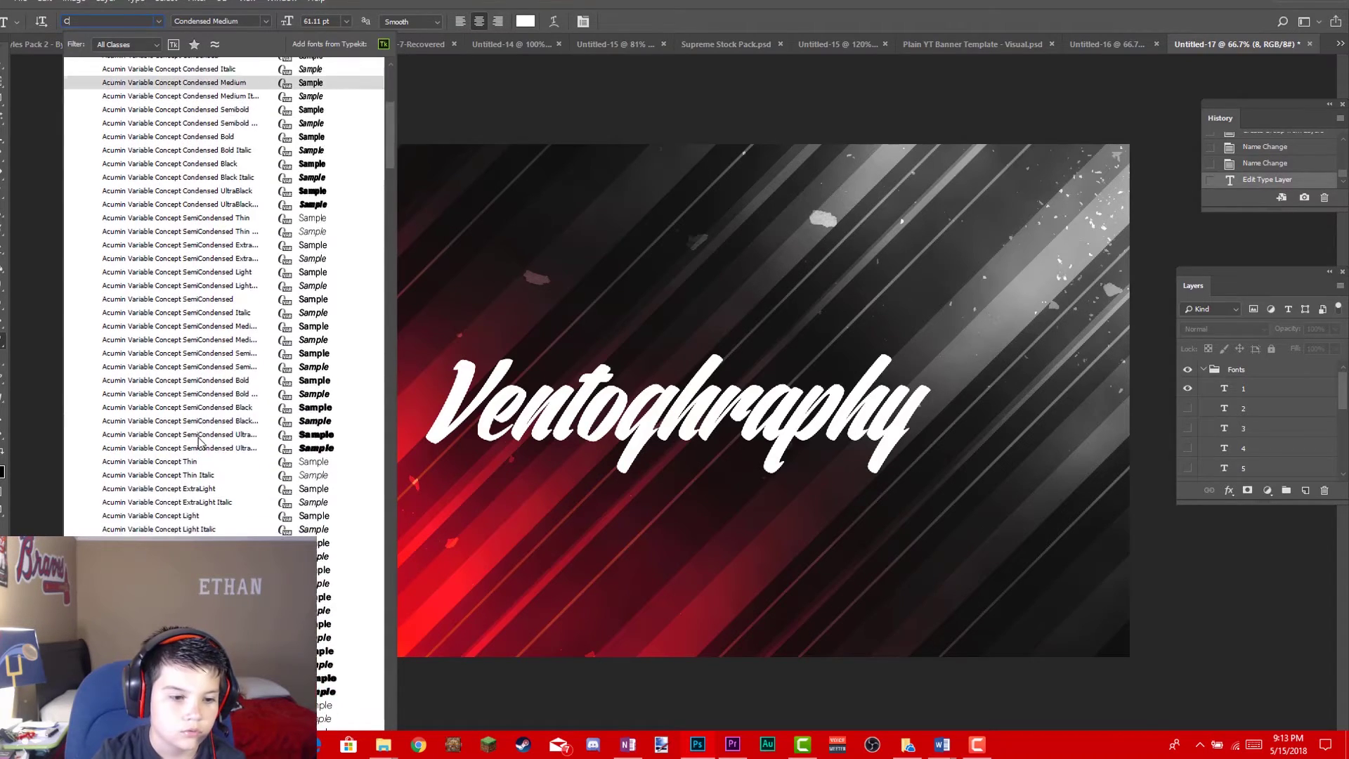
scroll(199, 448, down, 20)
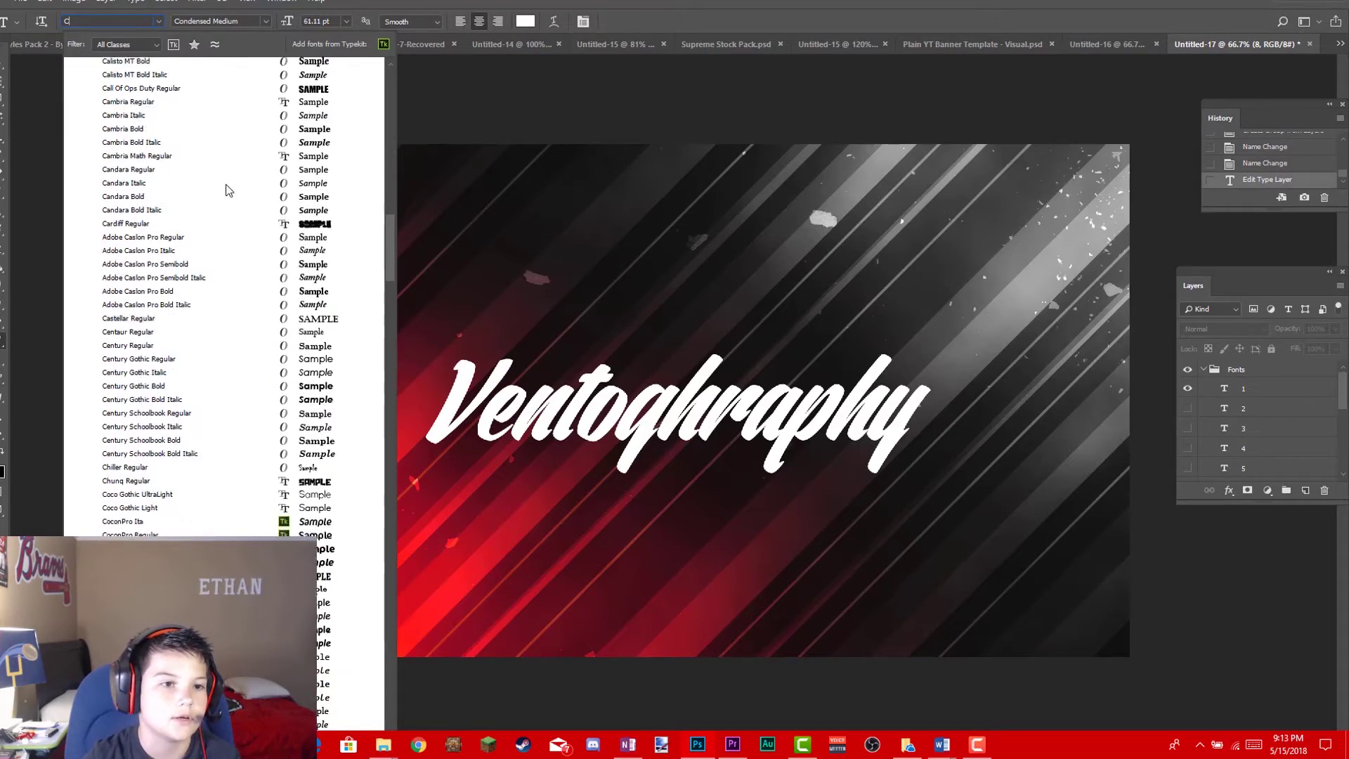
scroll(226, 187, down, 20)
scroll(58, 124, down, 10)
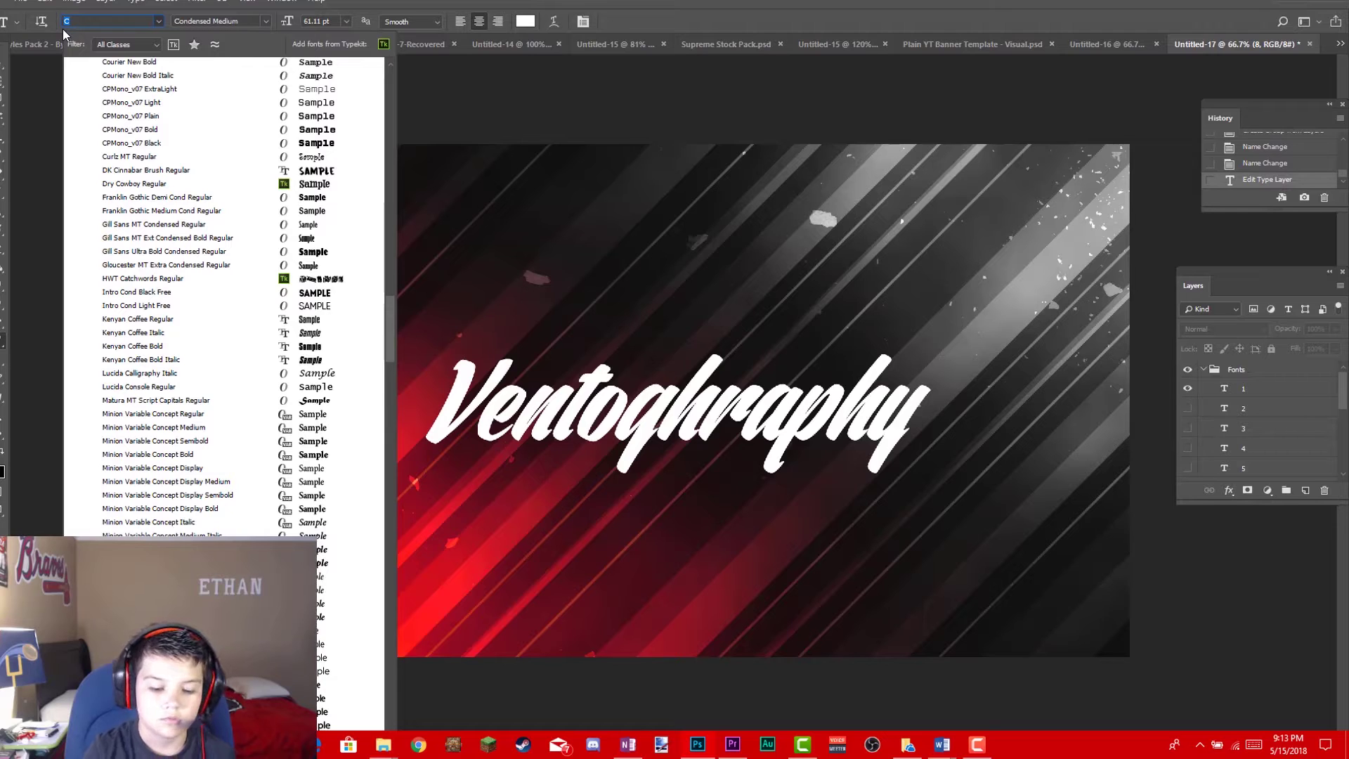
Search the fonts for "sans ms" and set the font to Comic Sans MS Regular.
key(BackSpace)
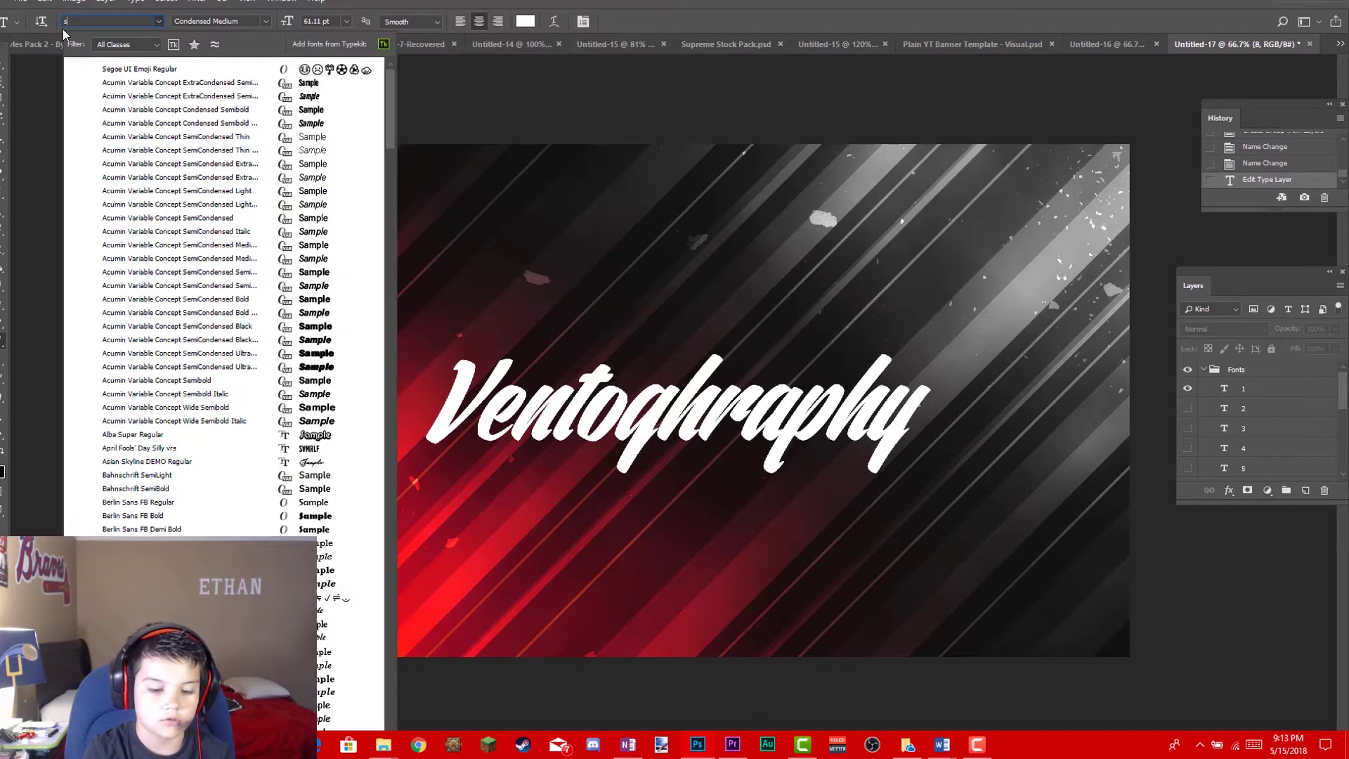
text(sans)
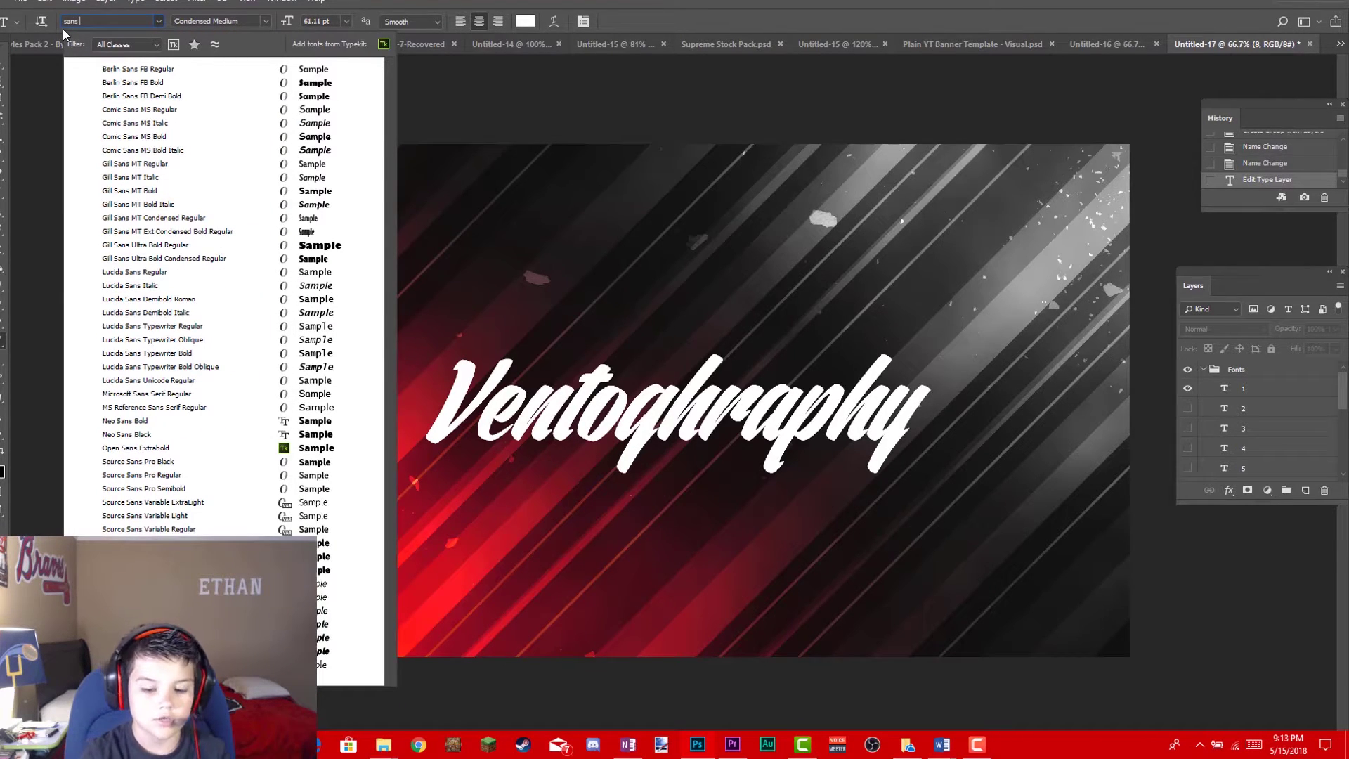
text( ms)
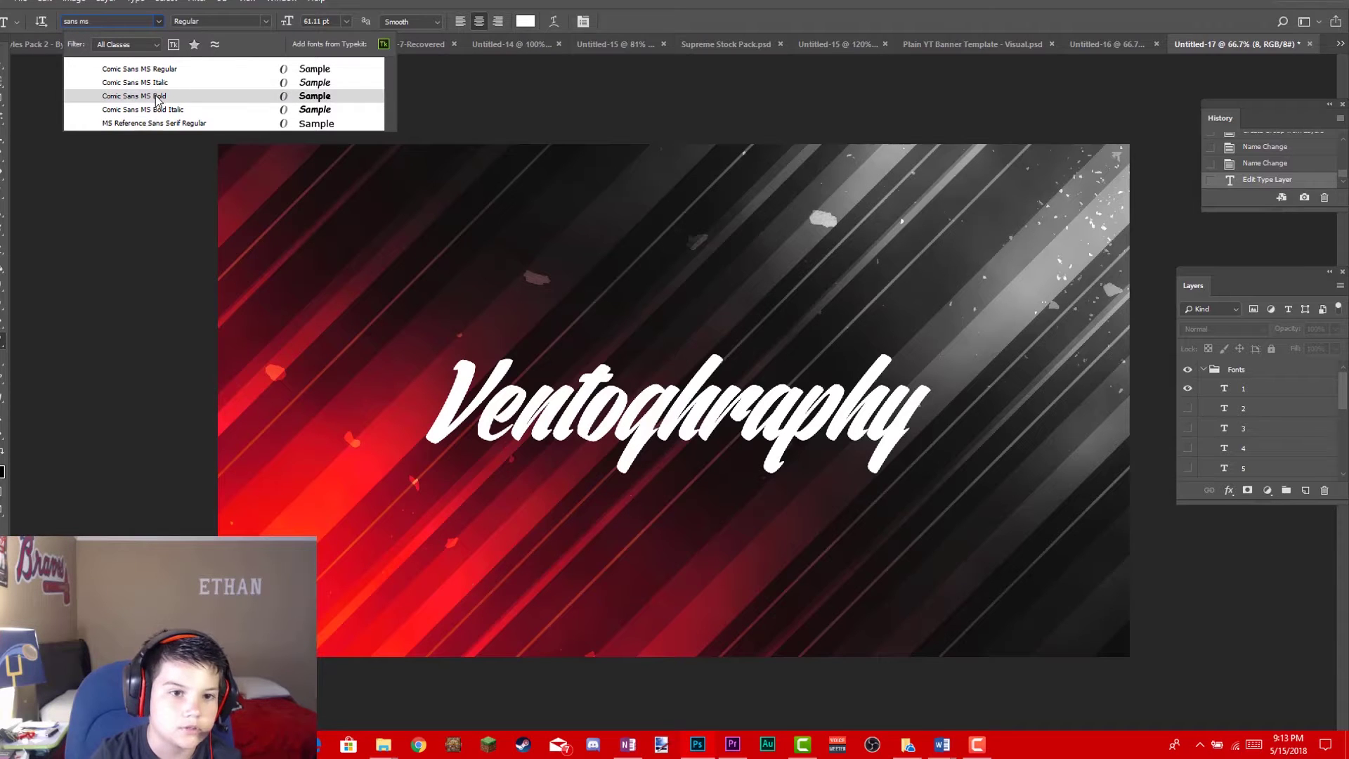
click(166, 63)
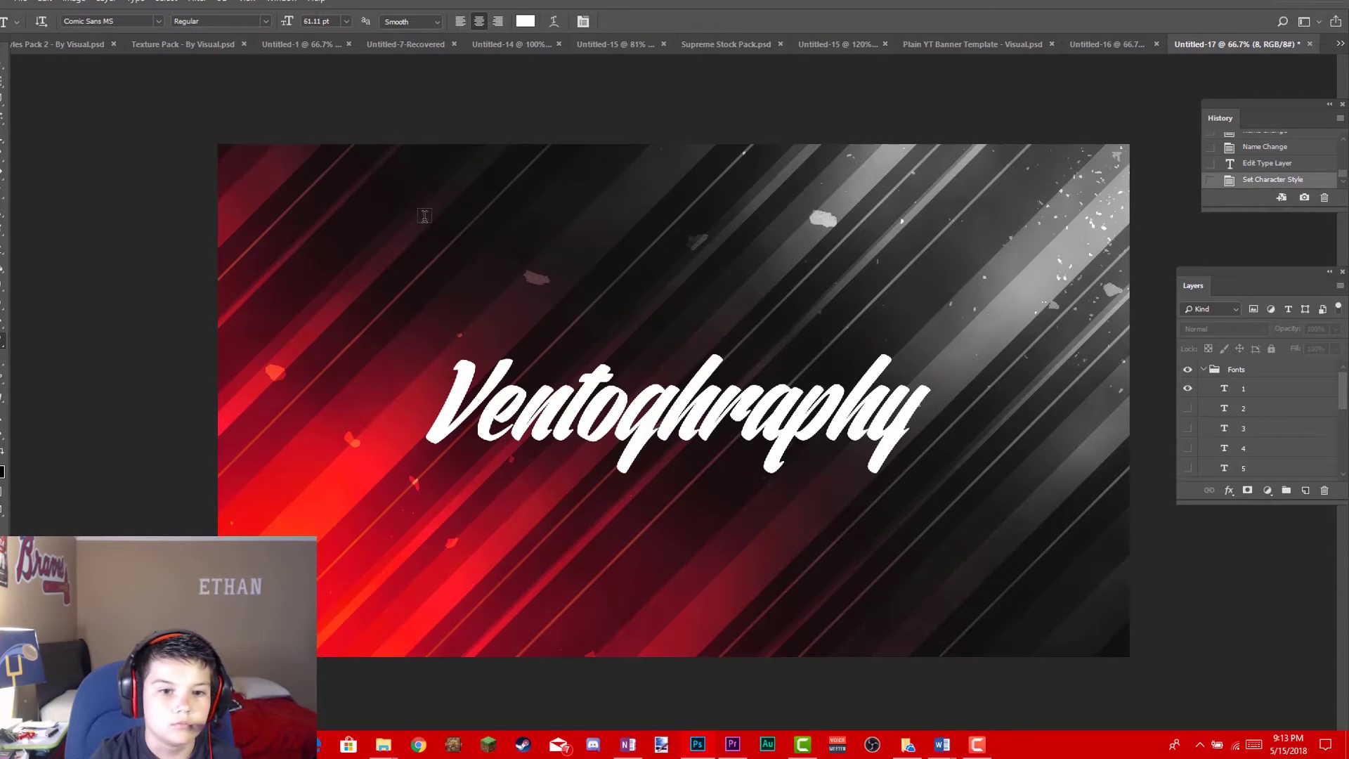
Start a new text line above the visible script sample and enter "Comic".
click(431, 255)
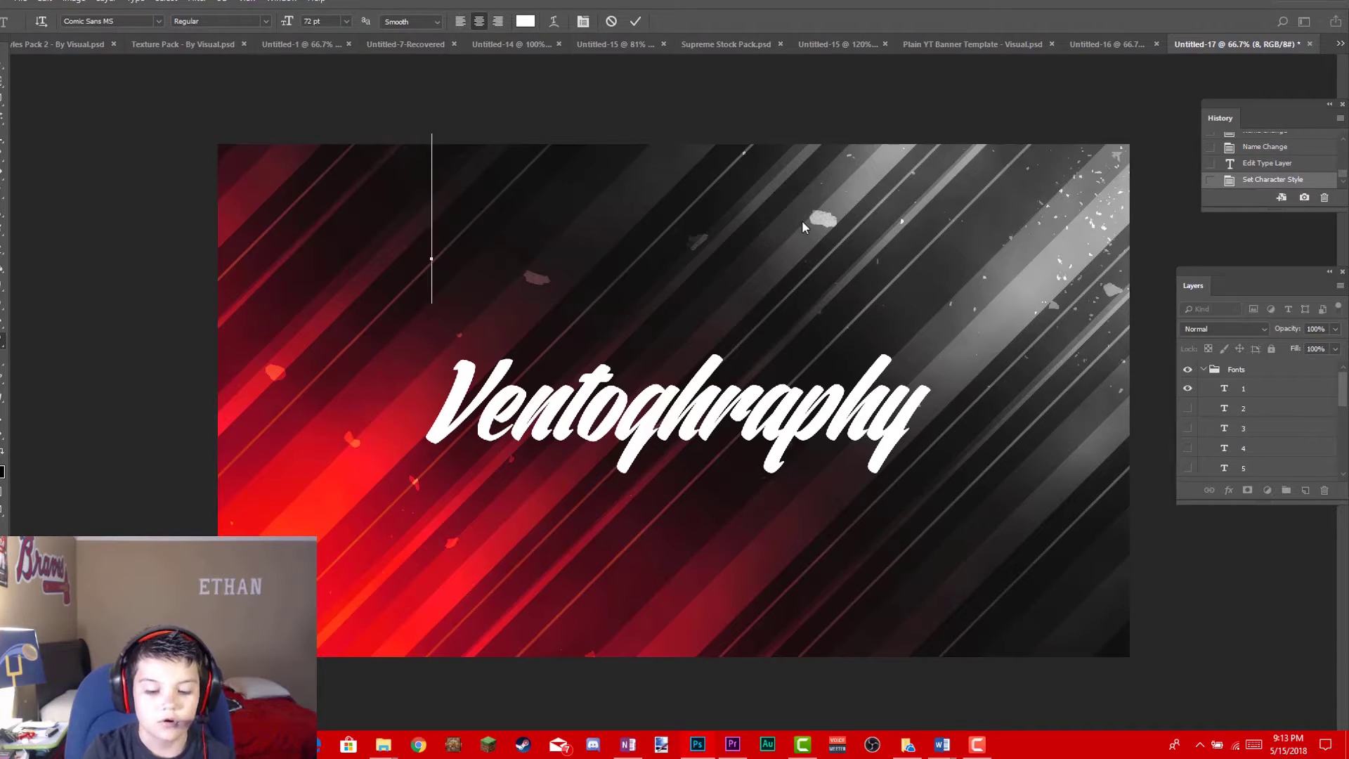
text(Comix)
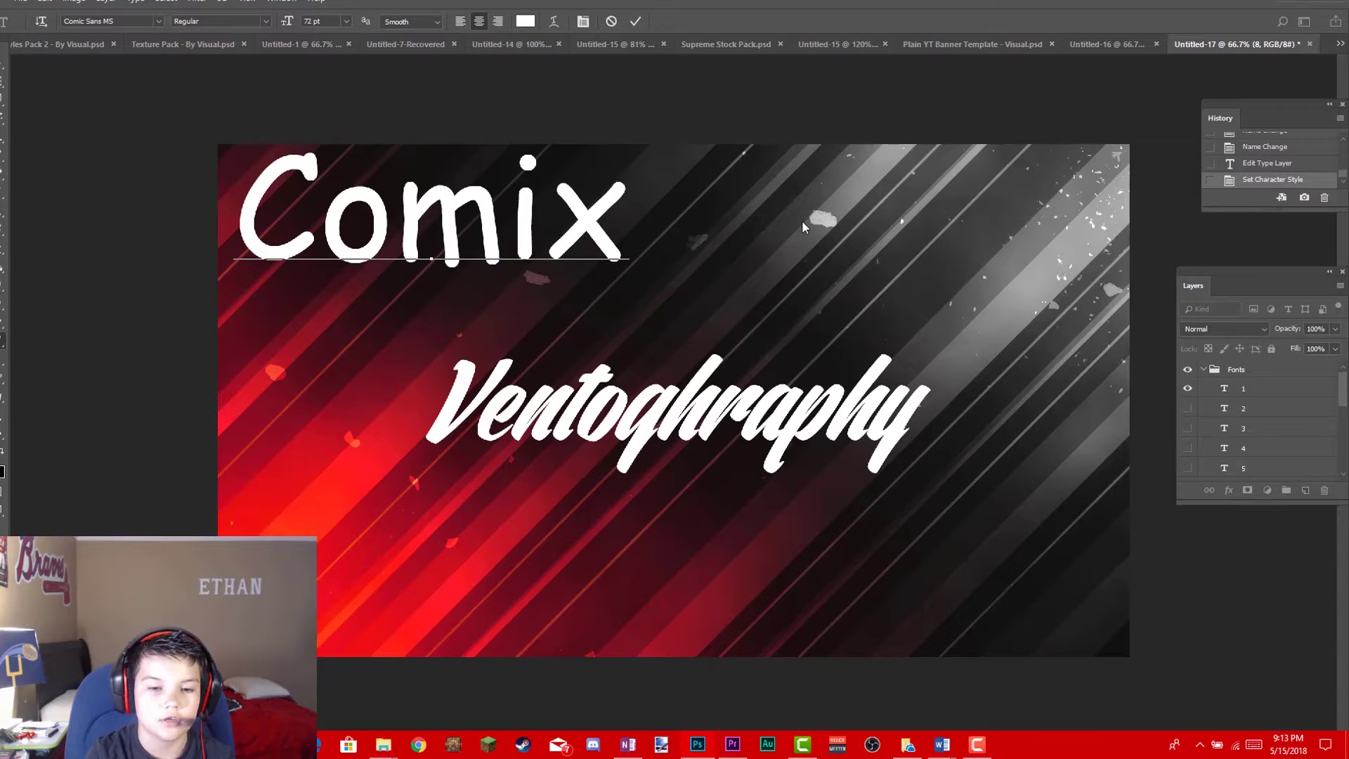
key(BackSpace)
text(c)
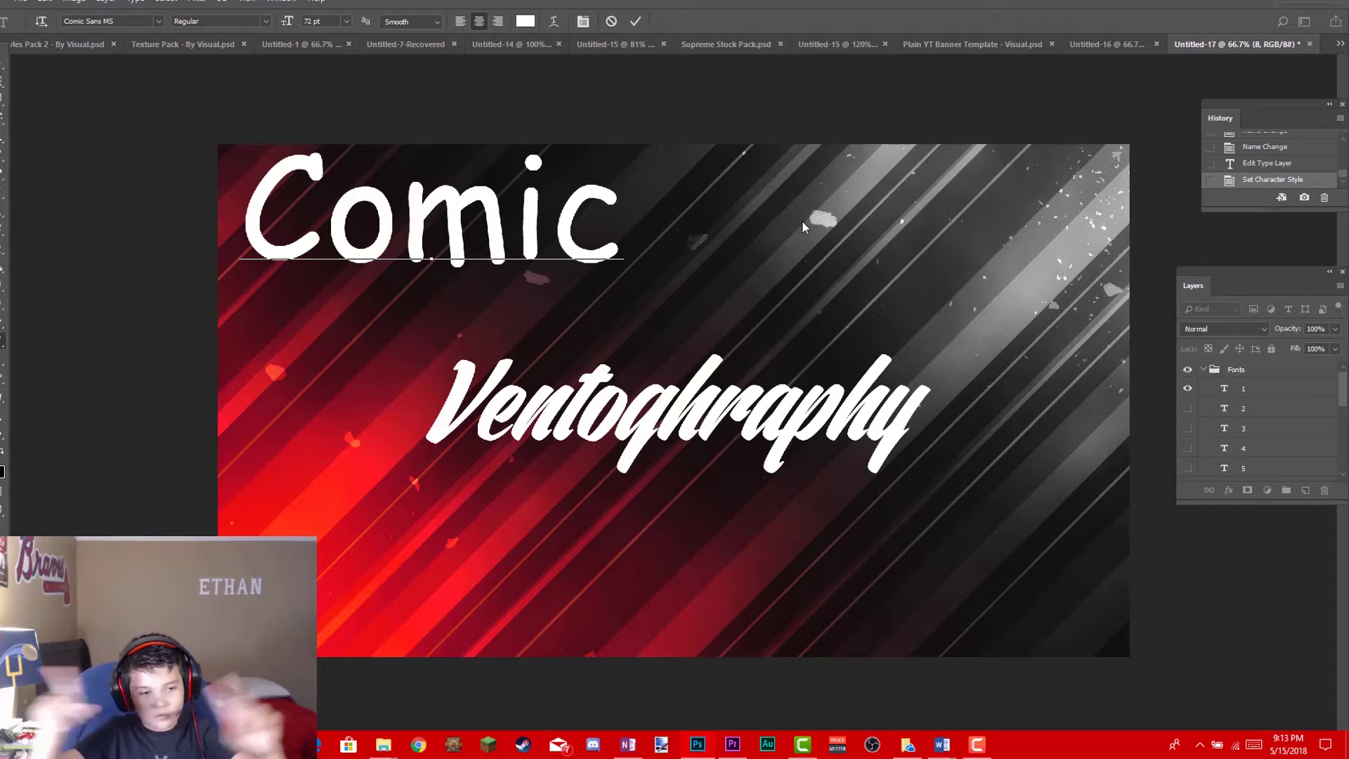
Delete the word "Comic" from the new text line above the script sample.
key(BackSpace)
key(BackSpace)
key(BackSpace)
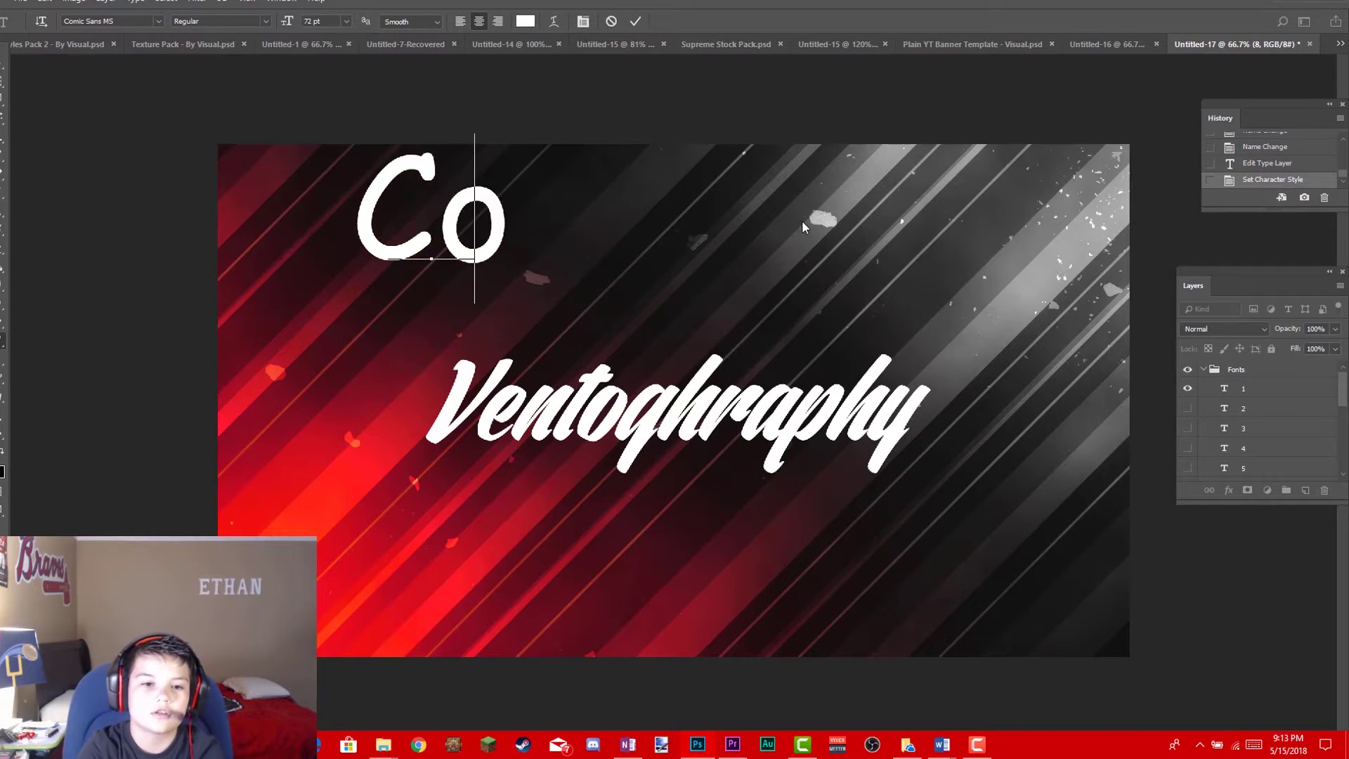
key(BackSpace)
key(BackSpace)
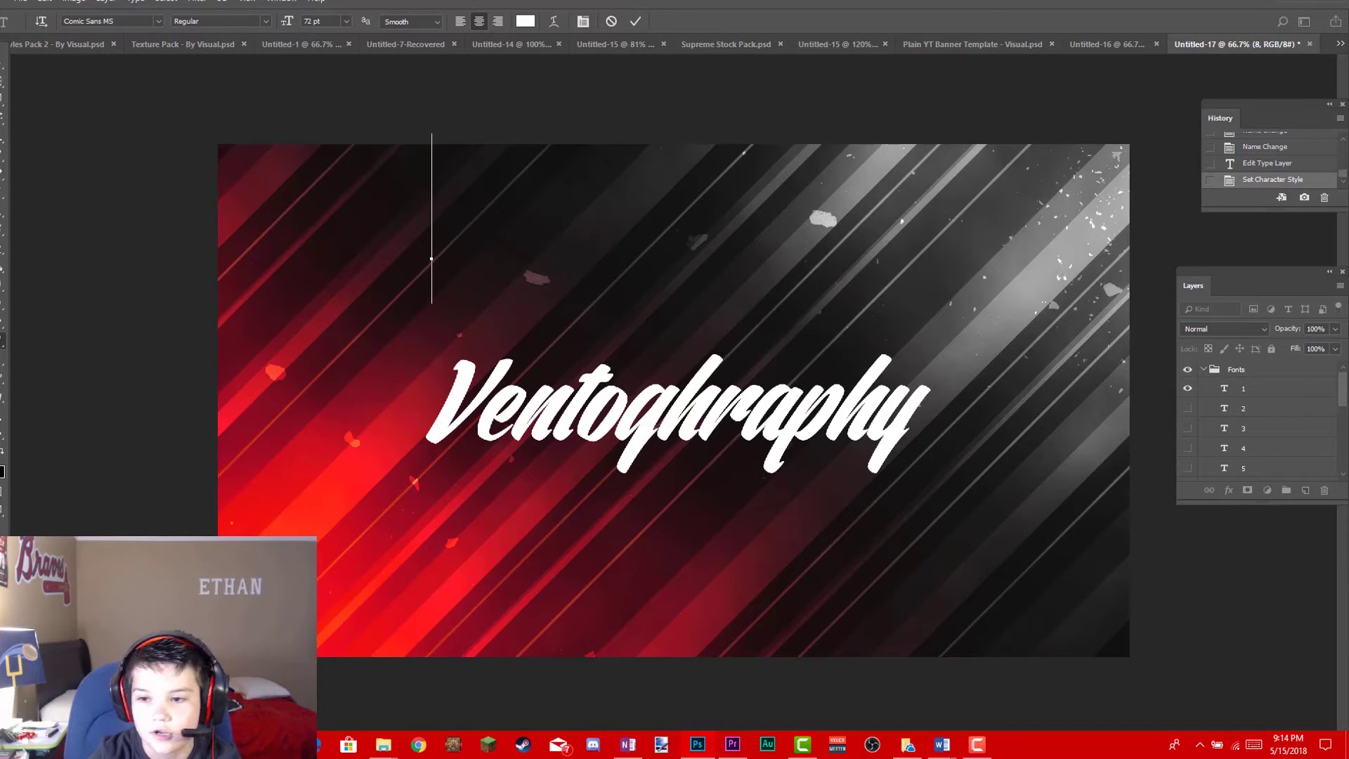
Hide the Ventoghraphy sample, layer 1 in the Fonts group, and keep sample layer 4 hidden.
scroll(1186, 388, down, 2)
click(1187, 389)
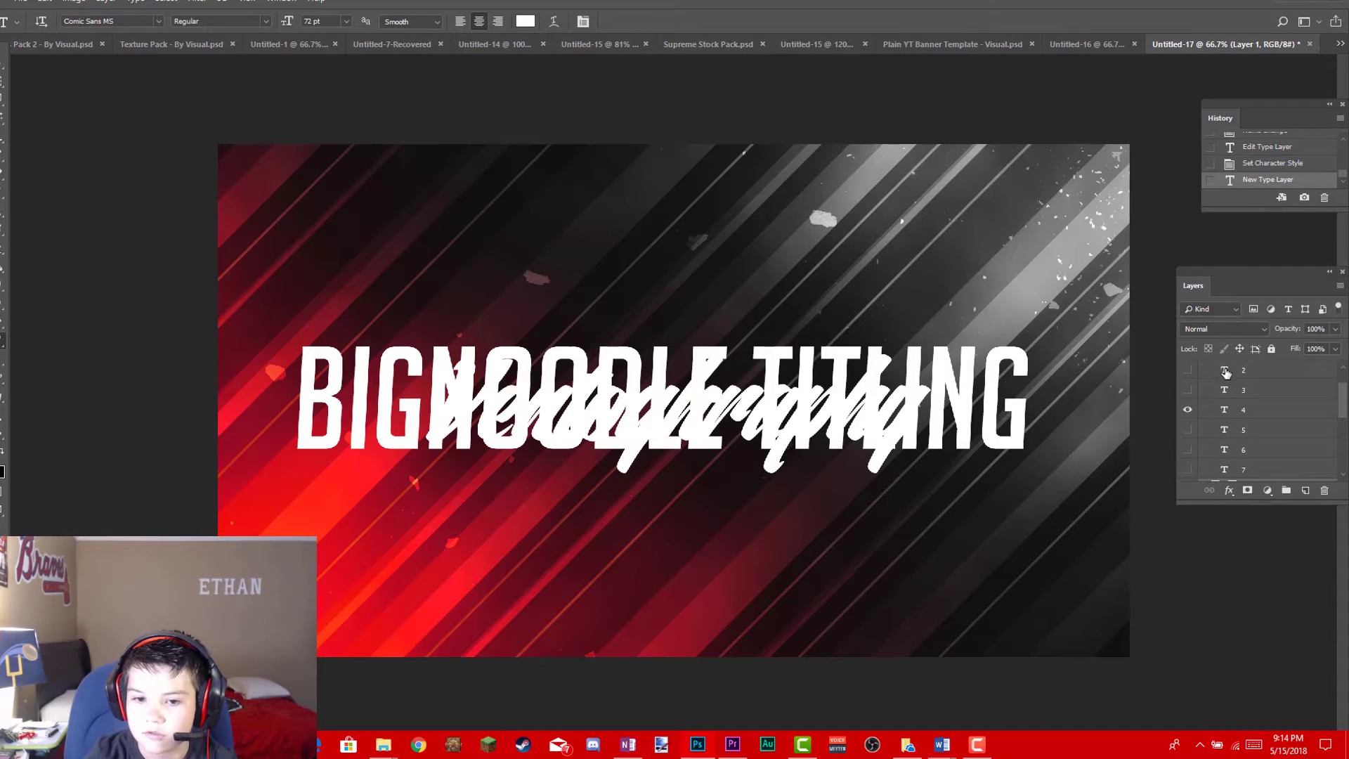
click(1187, 410)
scroll(1187, 418, down, 2)
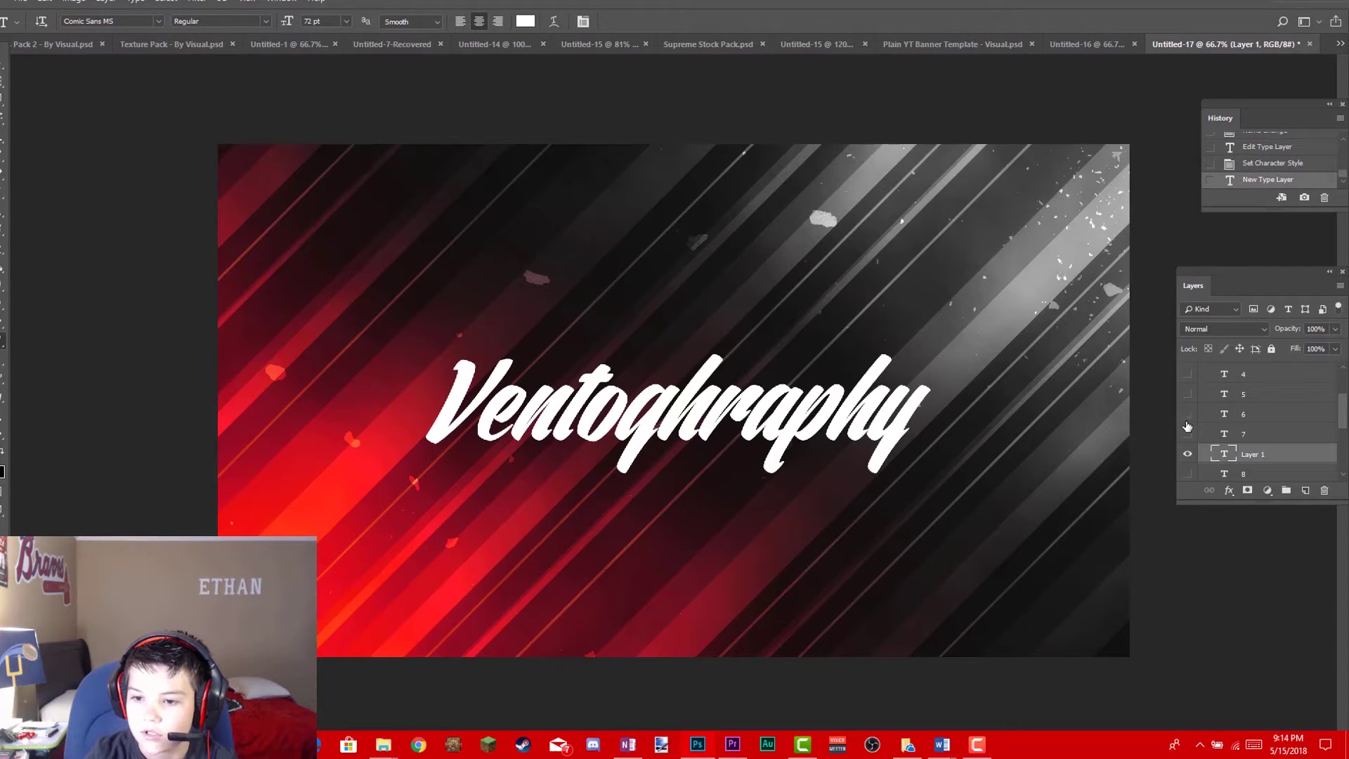
scroll(1187, 426, down, 2)
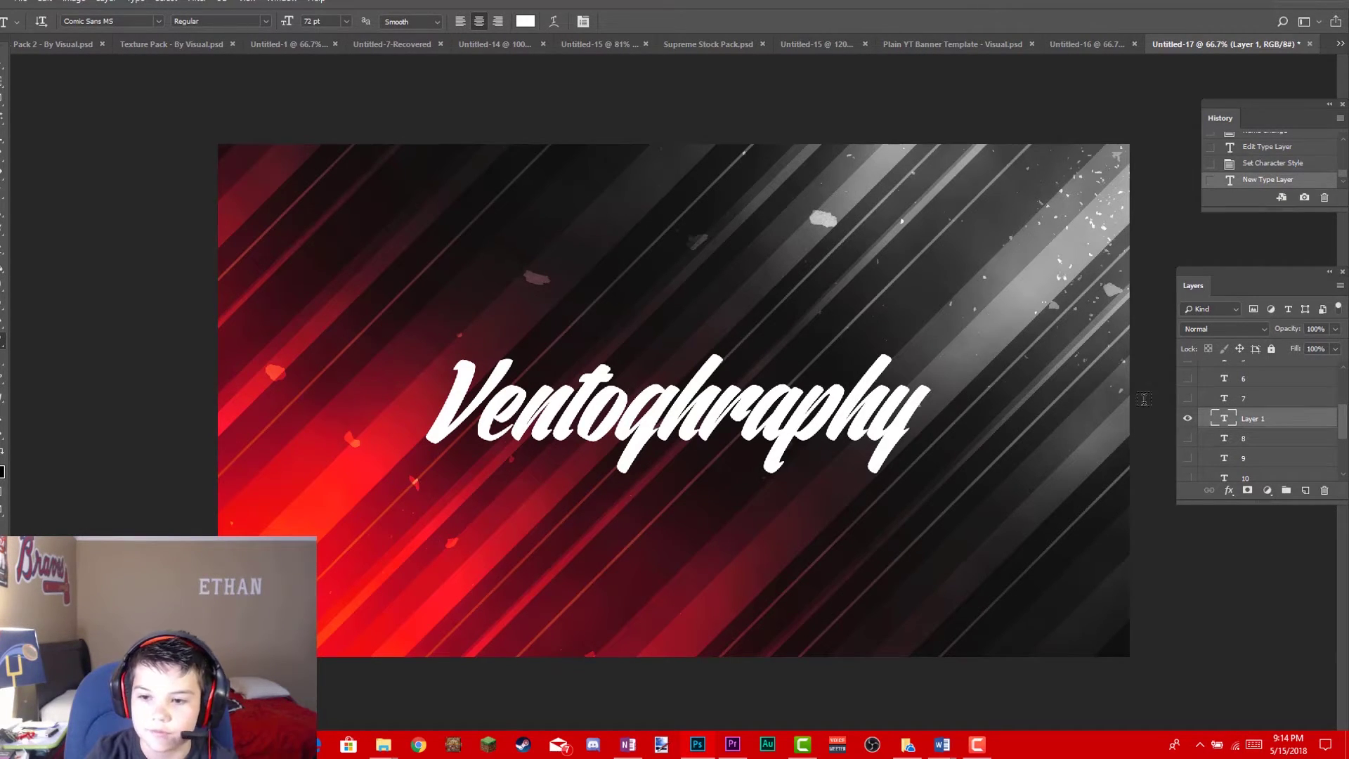
scroll(1194, 415, up, 5)
click(1188, 388)
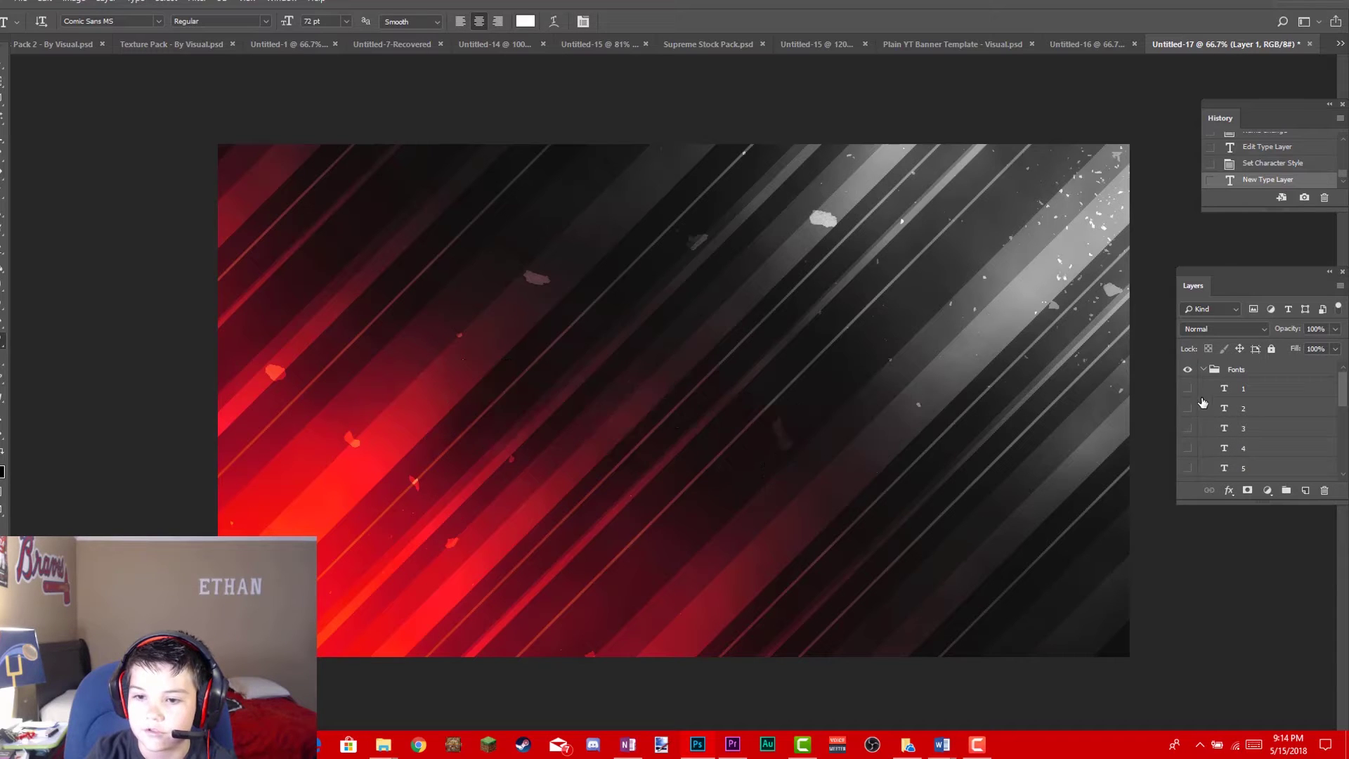
Add a separate Comic Sans MS text layer reading "KBShark" over the upper-left part of the canvas, directly above Layer 1.
scroll(1202, 402, down, 5)
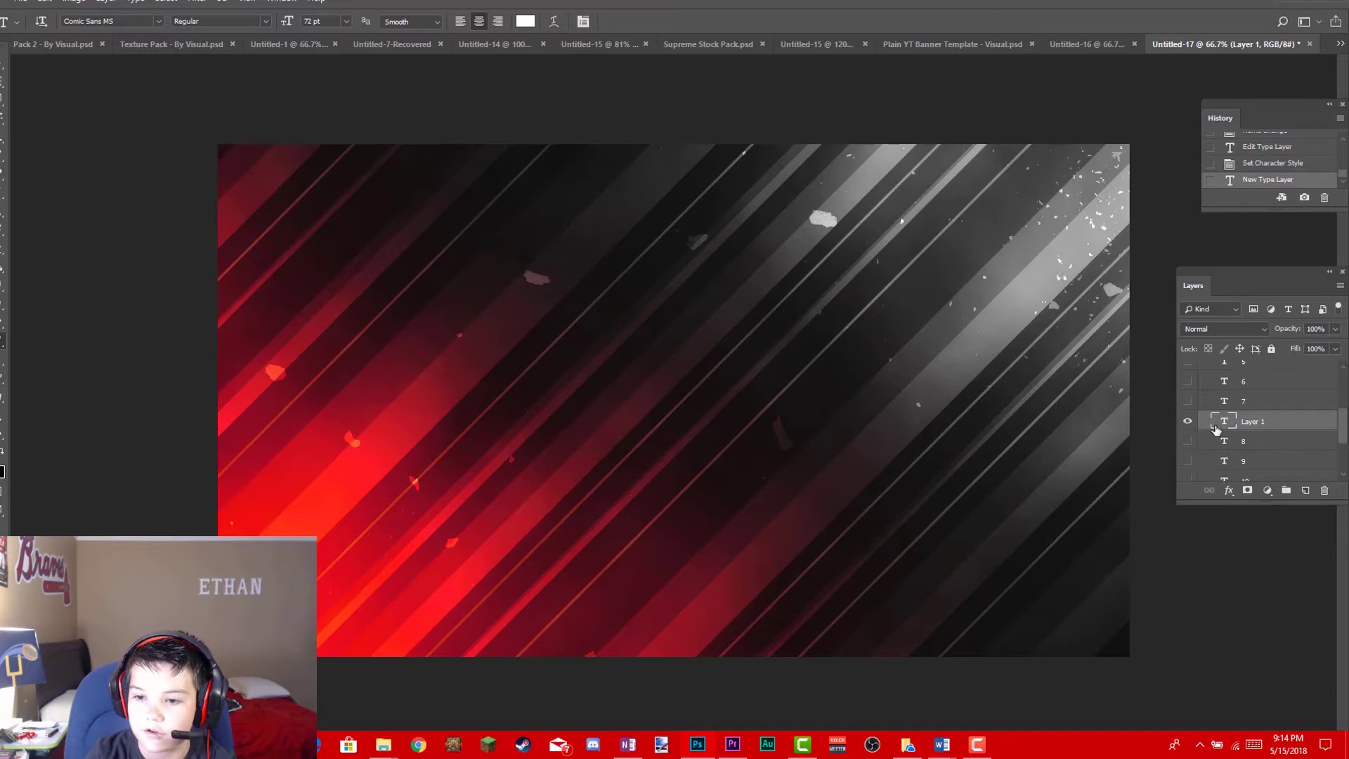
click(480, 359)
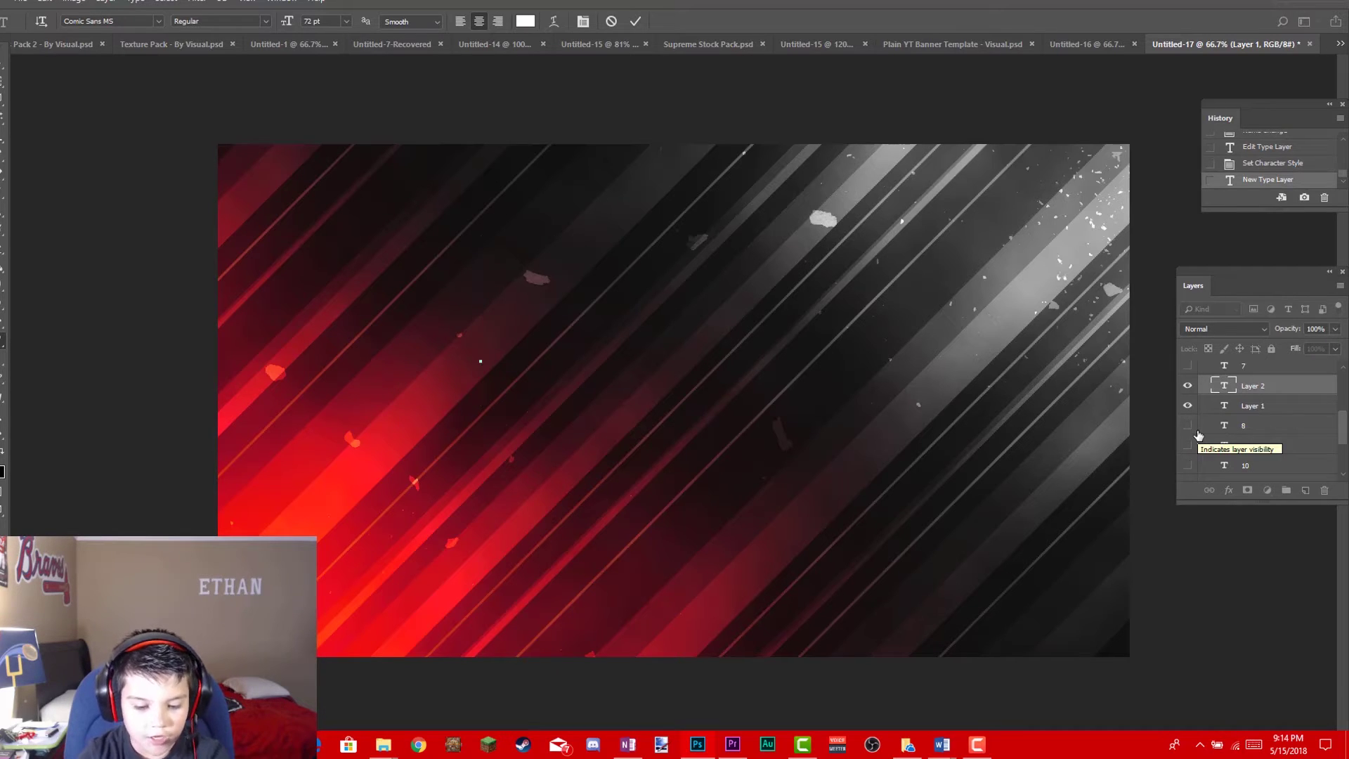
text(KBSHArr)
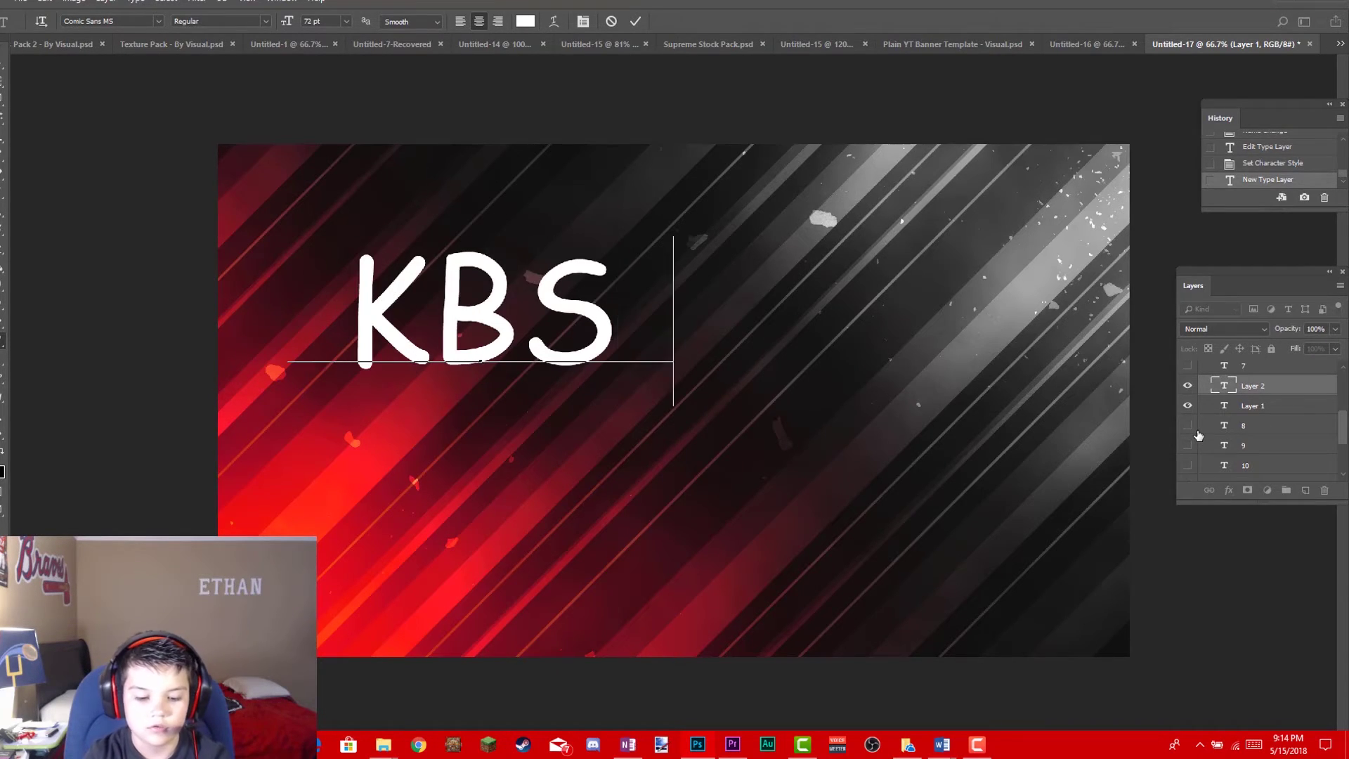
key(BackSpace)
text(k)
key(BackSpace)
key(BackSpace)
key(BackSpace)
key(BackSpace)
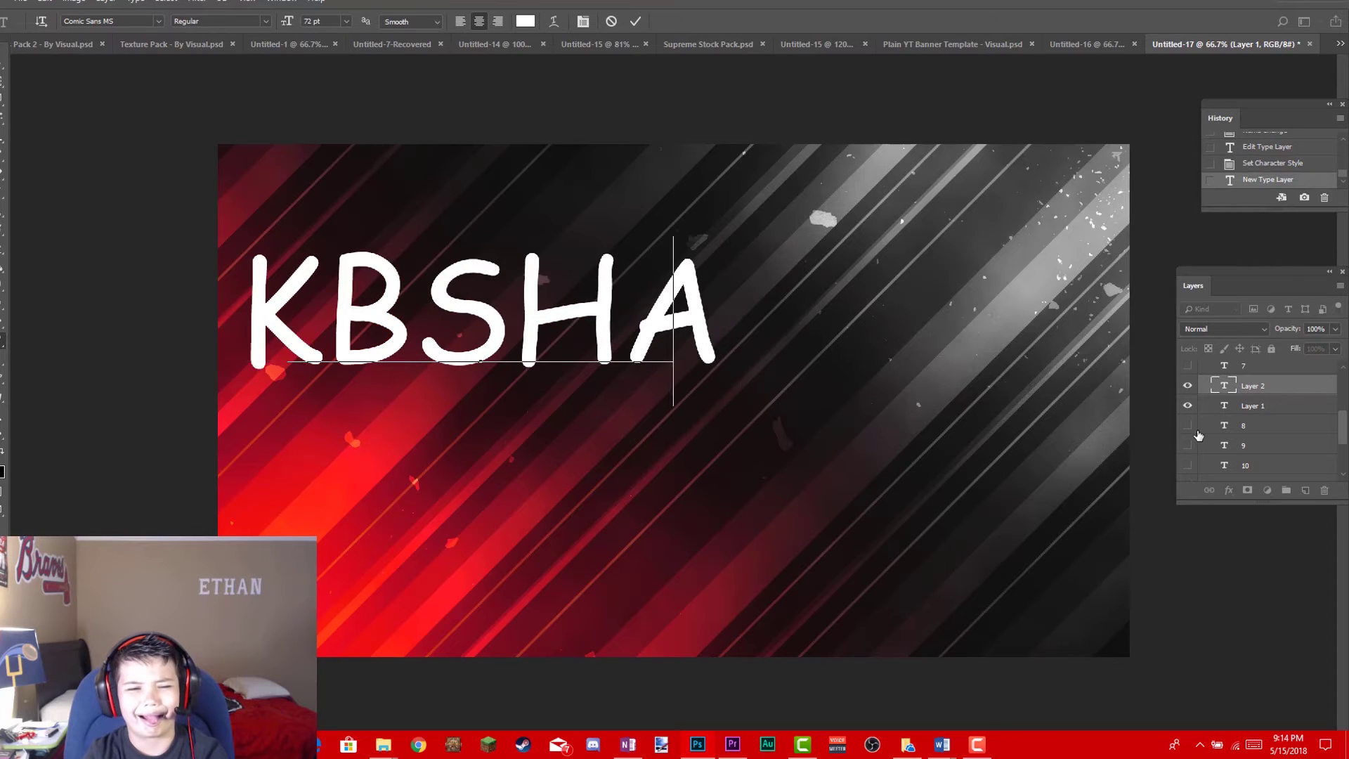
text(hark)
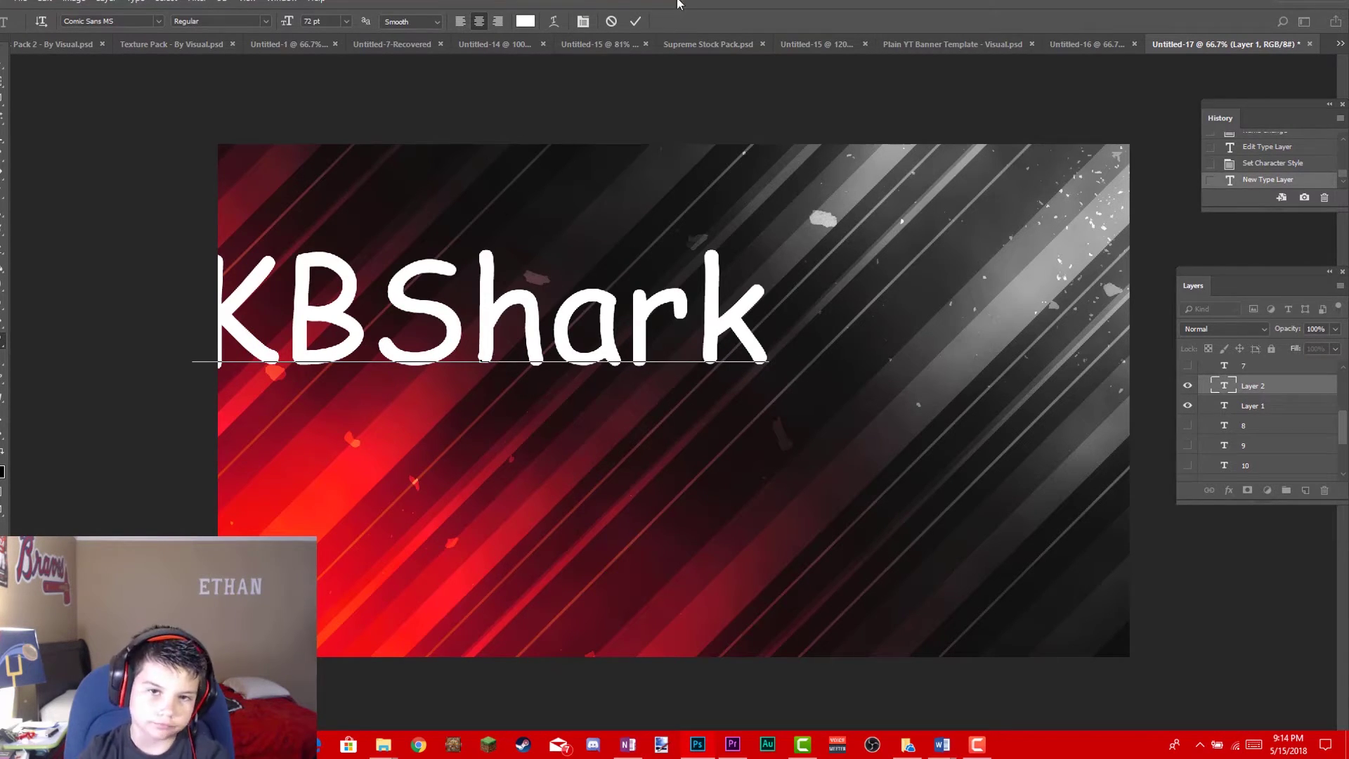
click(638, 21)
Move the KBShark text to about the middle of the canvas with Free Transform, and hide it together with Layer 1.
key(ctrl+t)
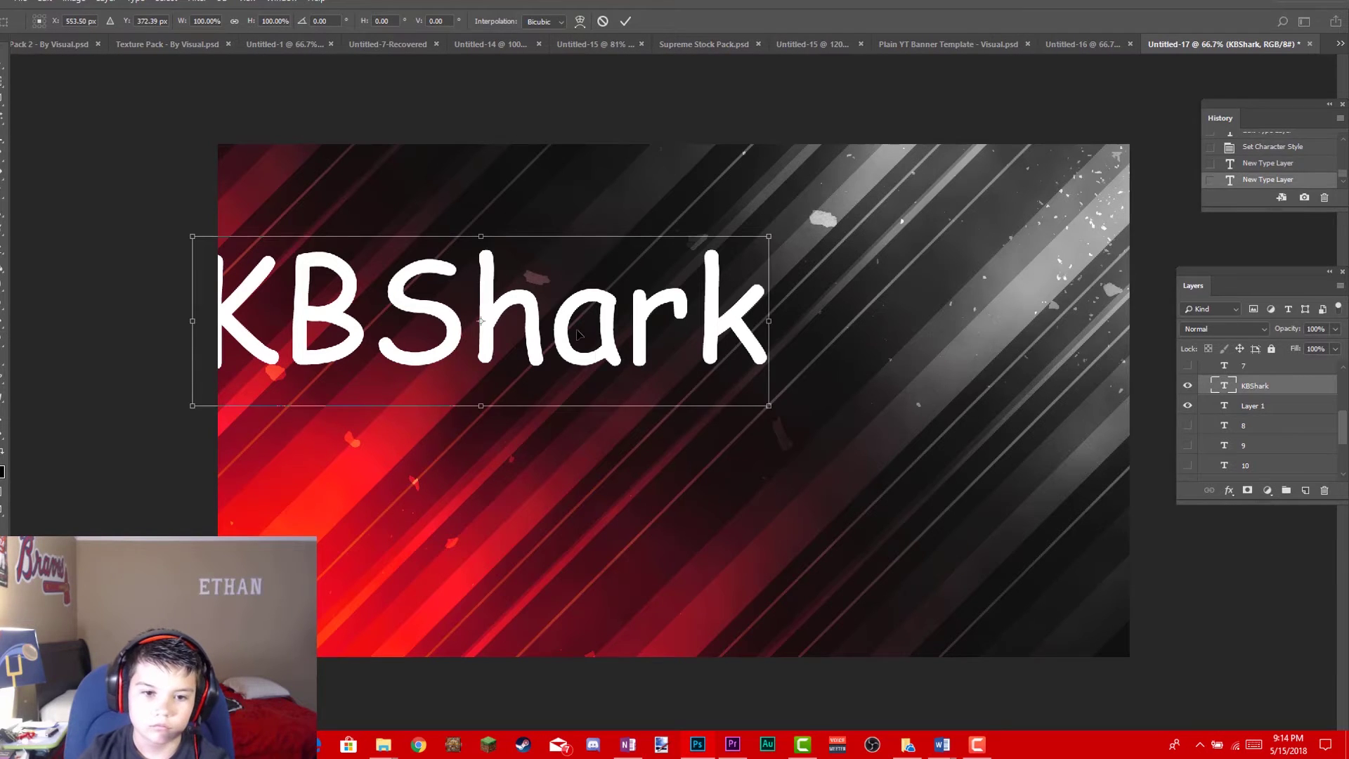
drag(703, 334, 820, 400)
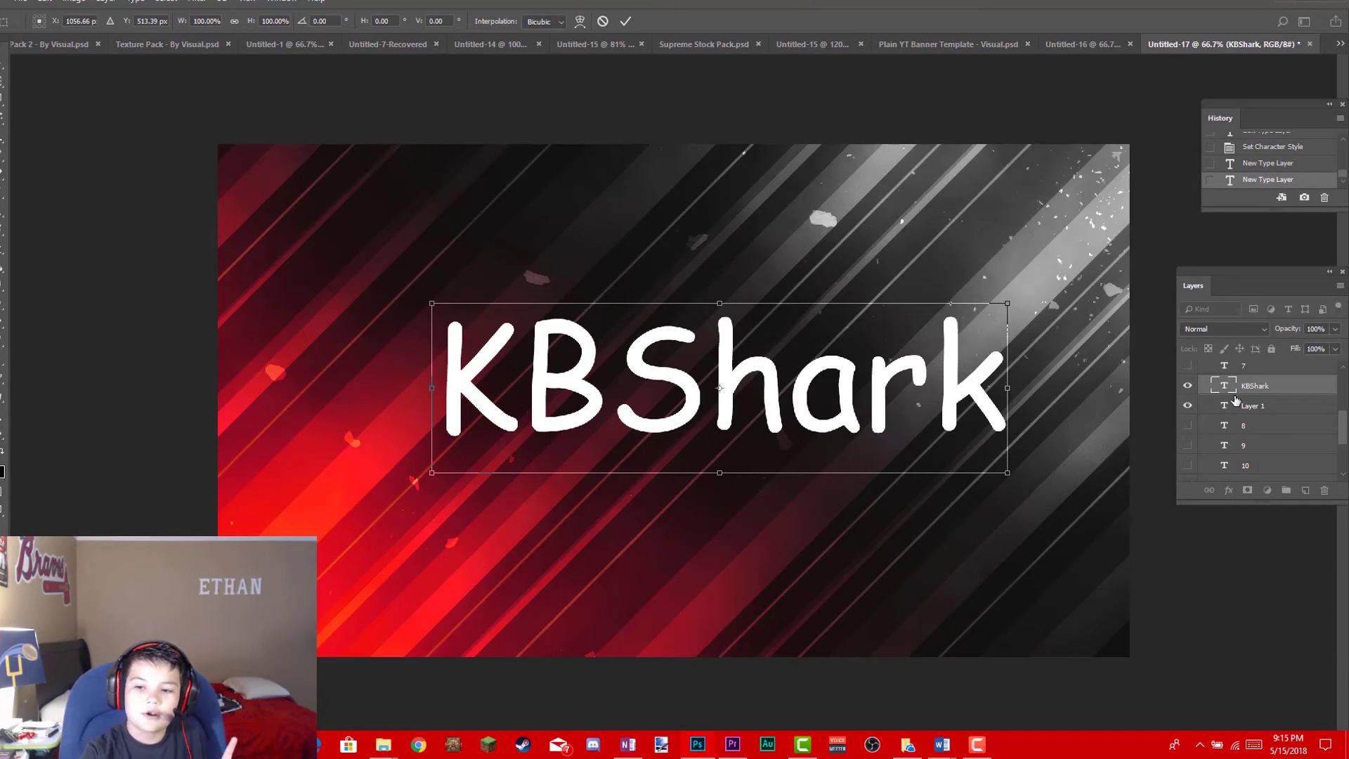
key(Return)
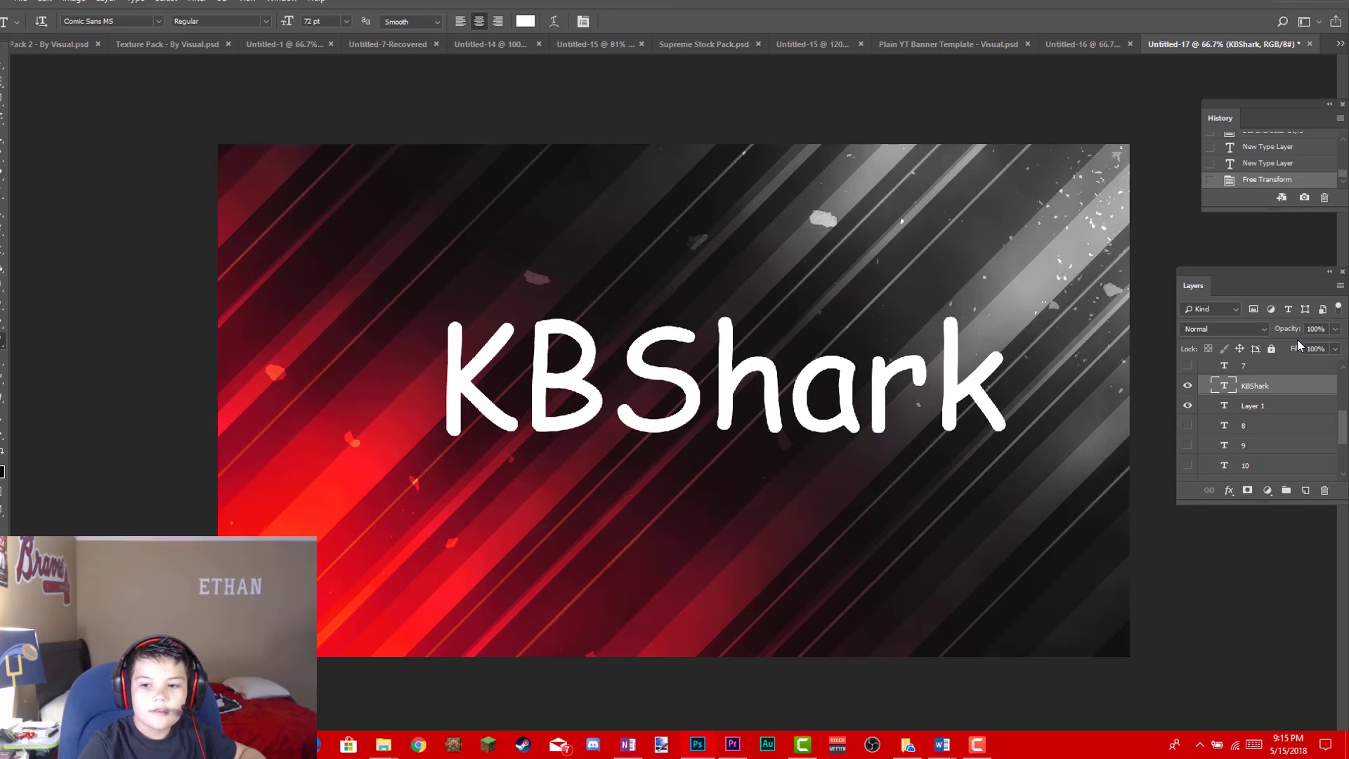
drag(1187, 385, 1185, 403)
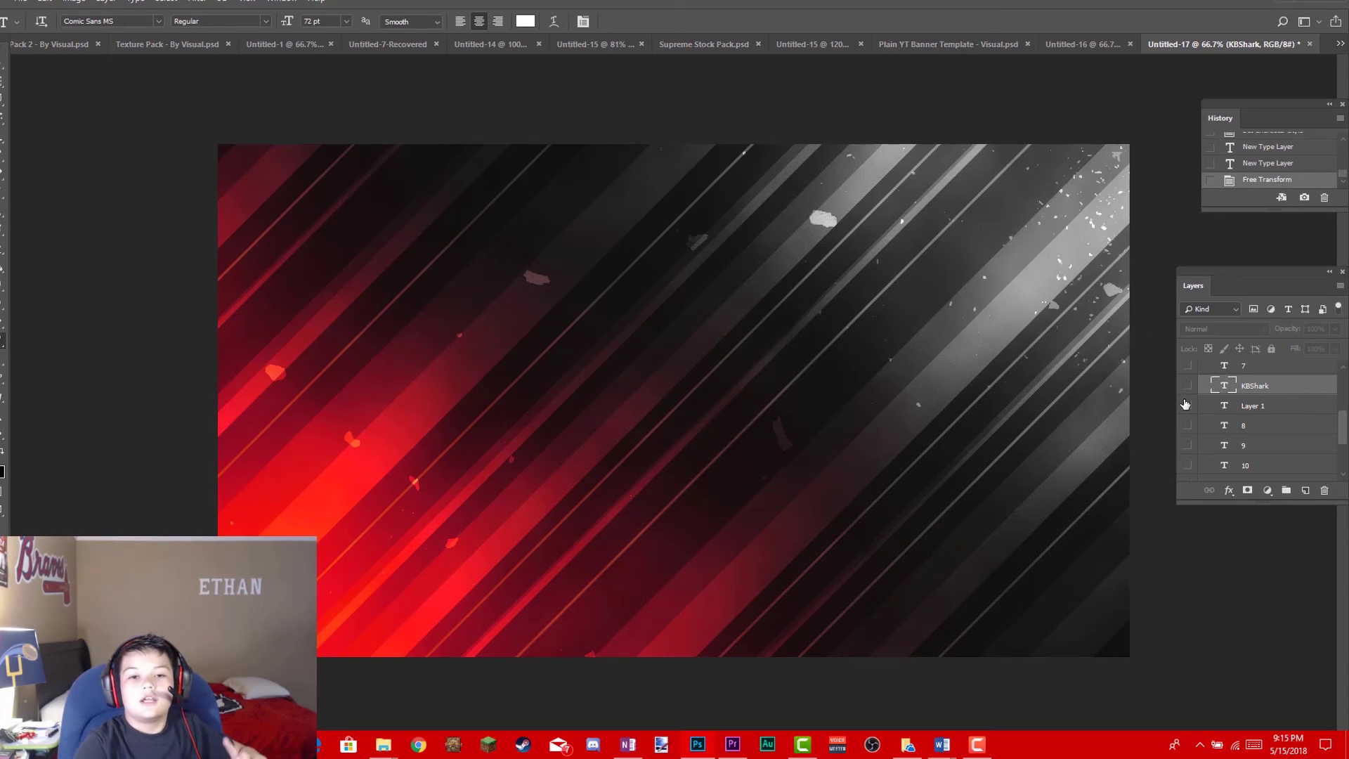